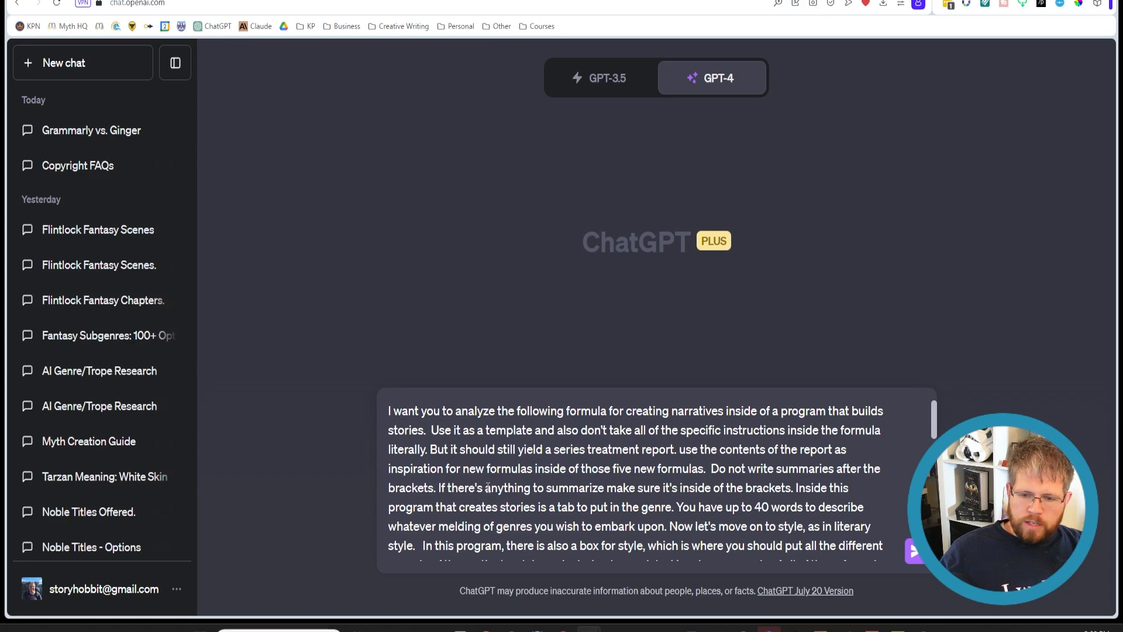
Review the prompt's opening instructions and the Supernatural Romance example's title, genre line and story suggestion
scroll(682, 491, down, 2)
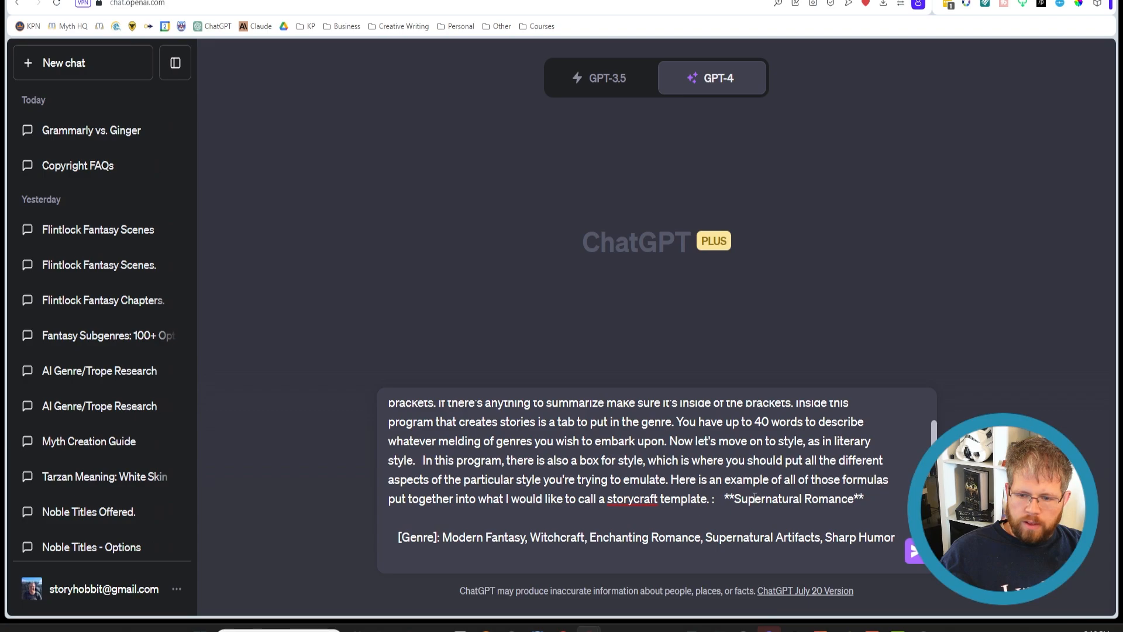
drag(723, 499, 901, 491)
scroll(644, 479, down, 2)
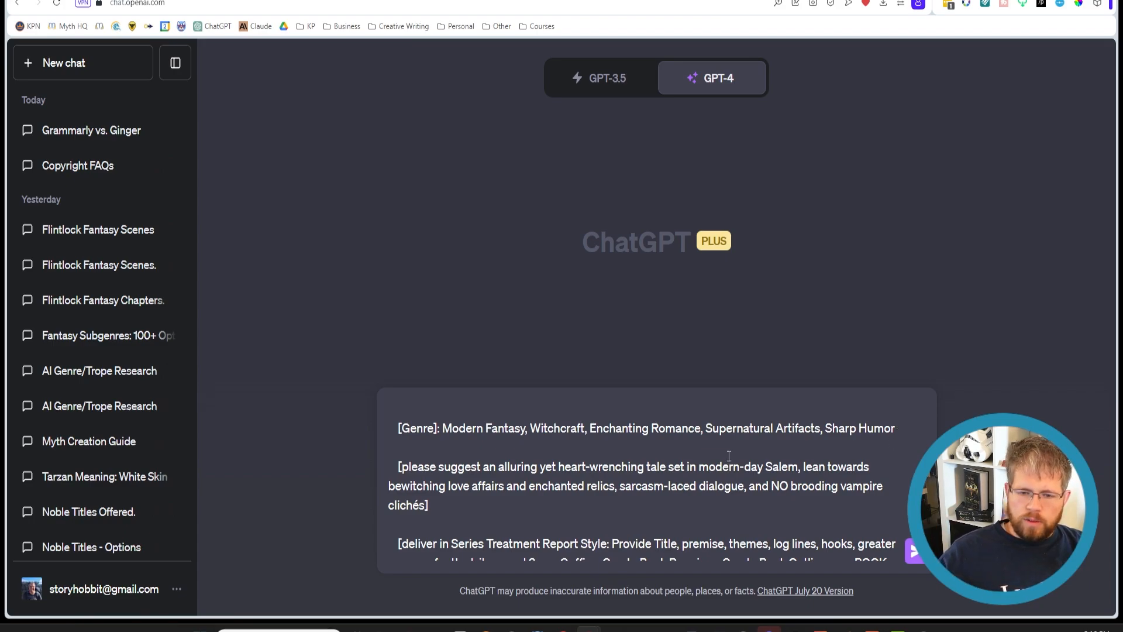
drag(439, 432, 889, 424)
scroll(698, 509, up, 2)
scroll(698, 509, down, 2)
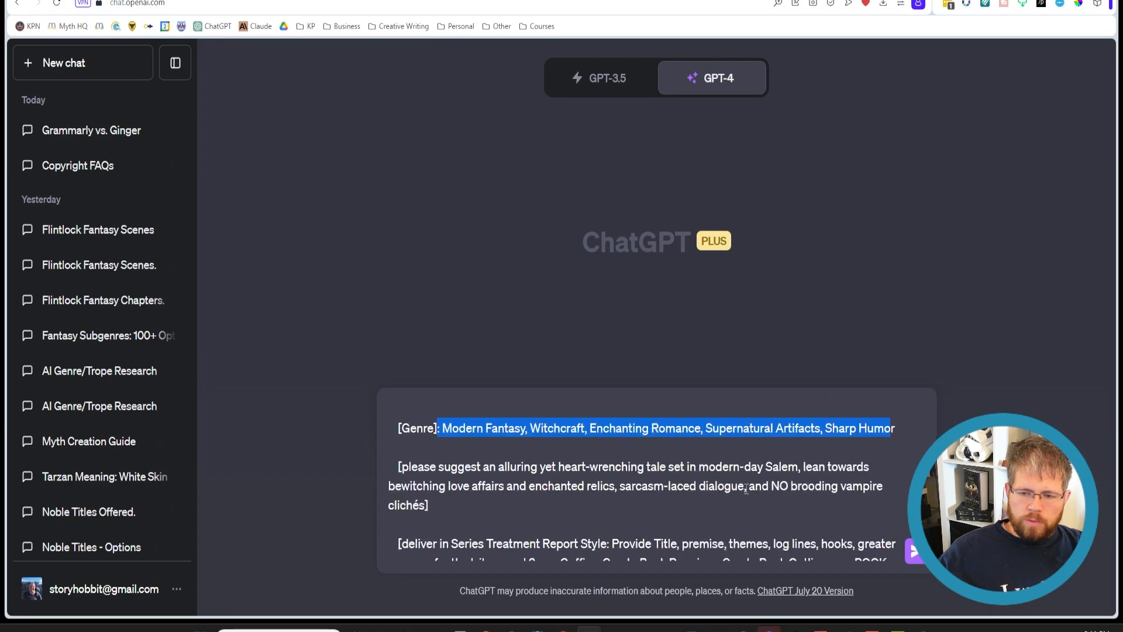
drag(434, 511, 393, 469)
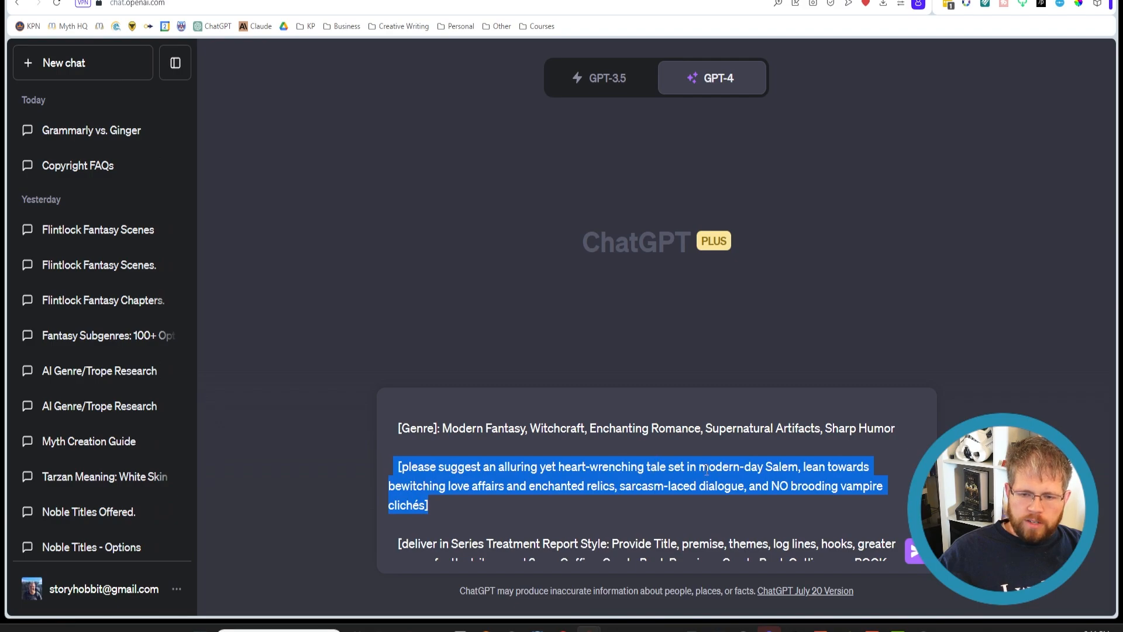
Review the example's Series Treatment Report section, its stylesheet and the closing instructions of the prompt
scroll(495, 496, down, 2)
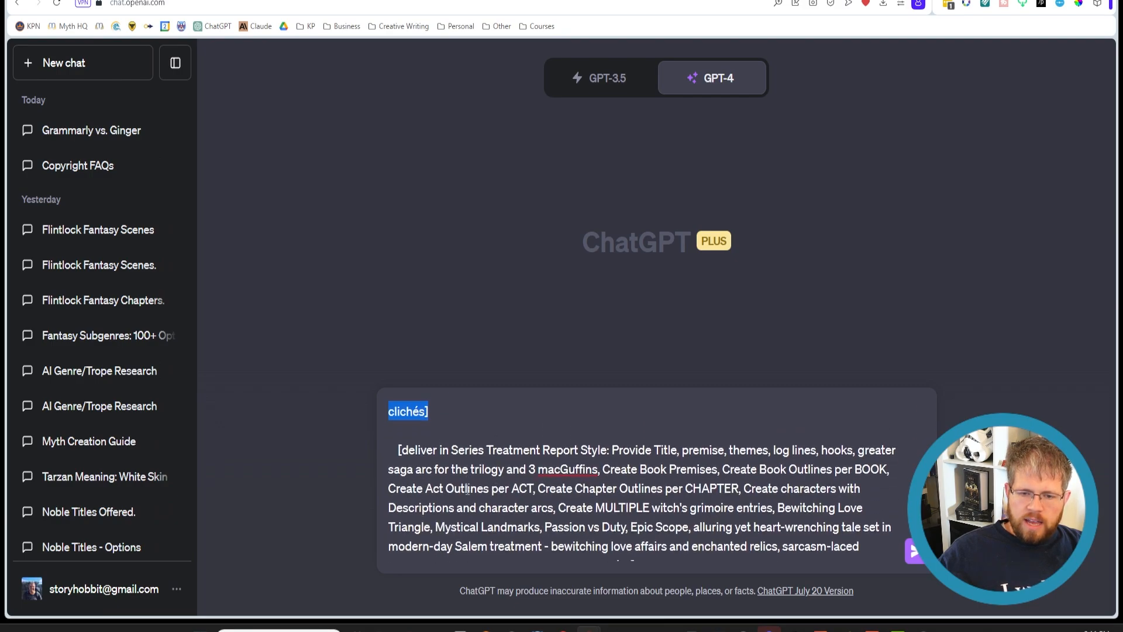
scroll(486, 493, up, 1)
scroll(474, 489, down, 2)
scroll(468, 488, up, 2)
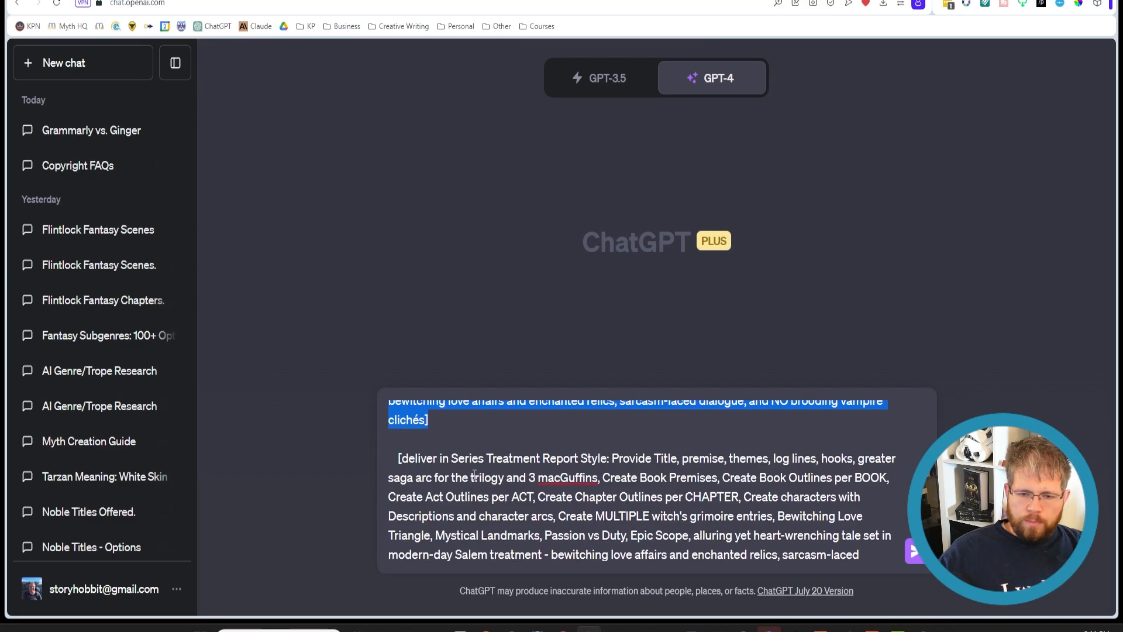
drag(470, 458, 582, 460)
click(582, 460)
scroll(579, 468, down, 4)
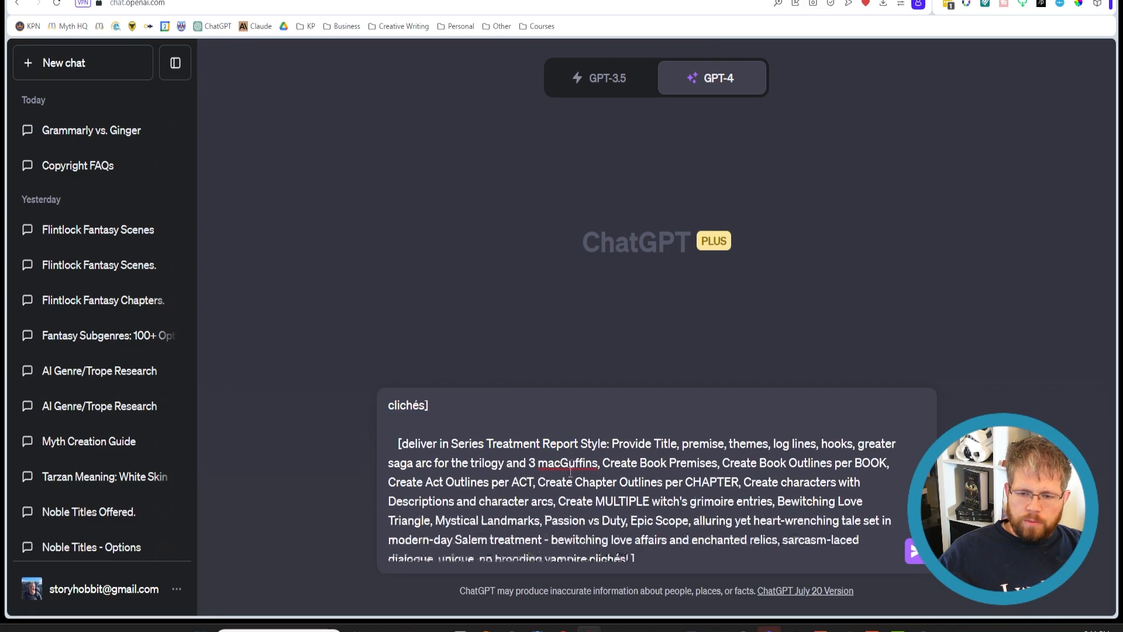
scroll(569, 473, up, 3)
scroll(569, 472, down, 1)
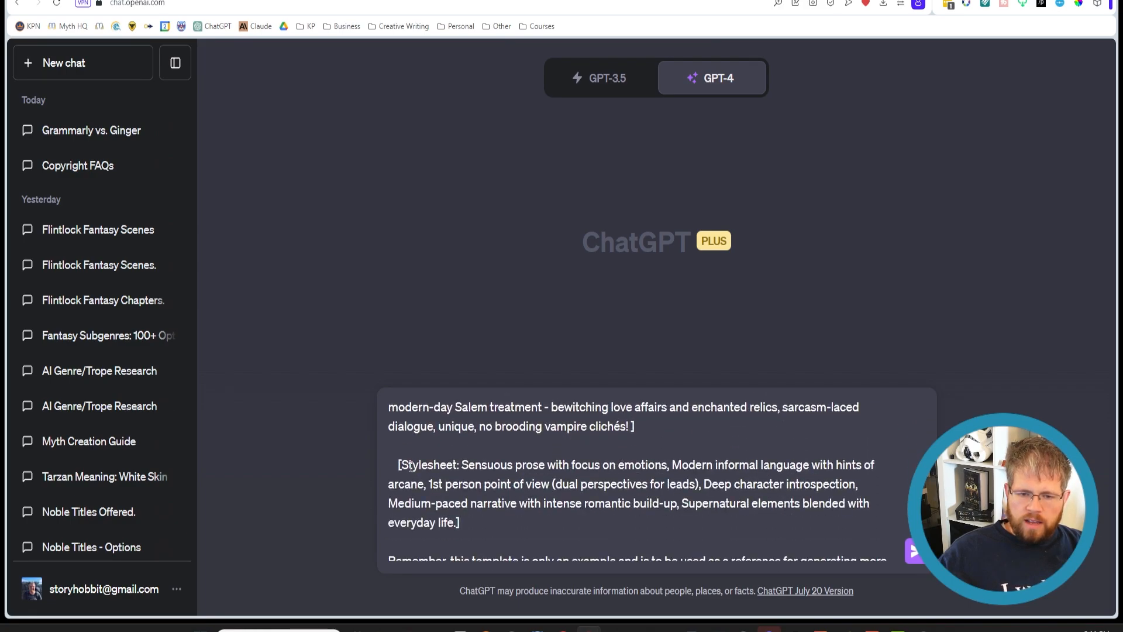
drag(400, 464, 462, 522)
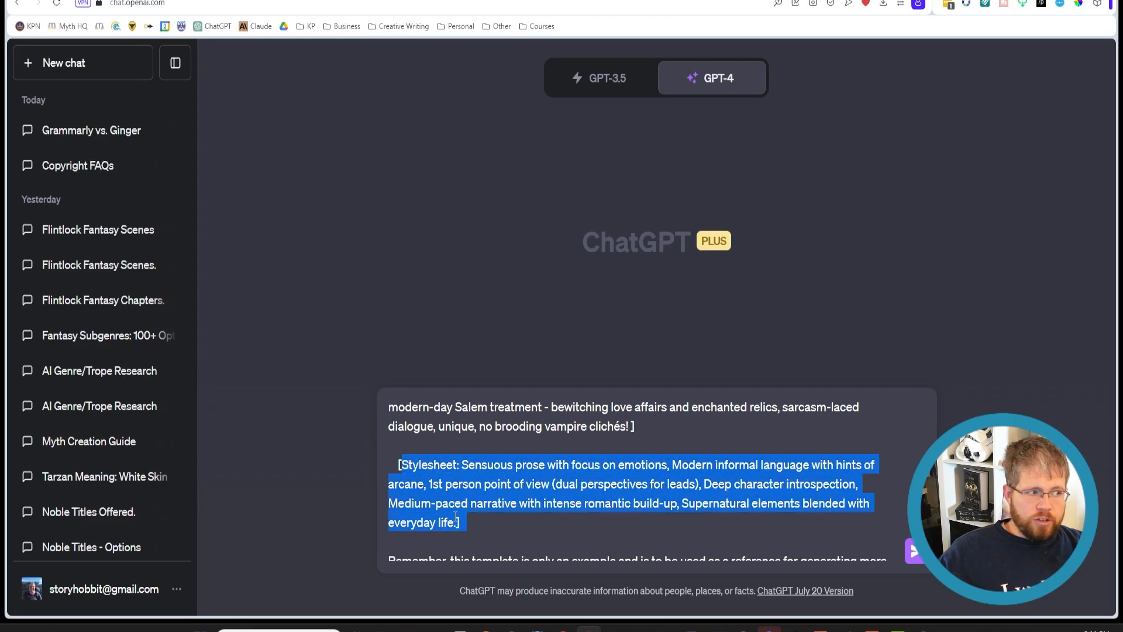
scroll(454, 516, down, 2)
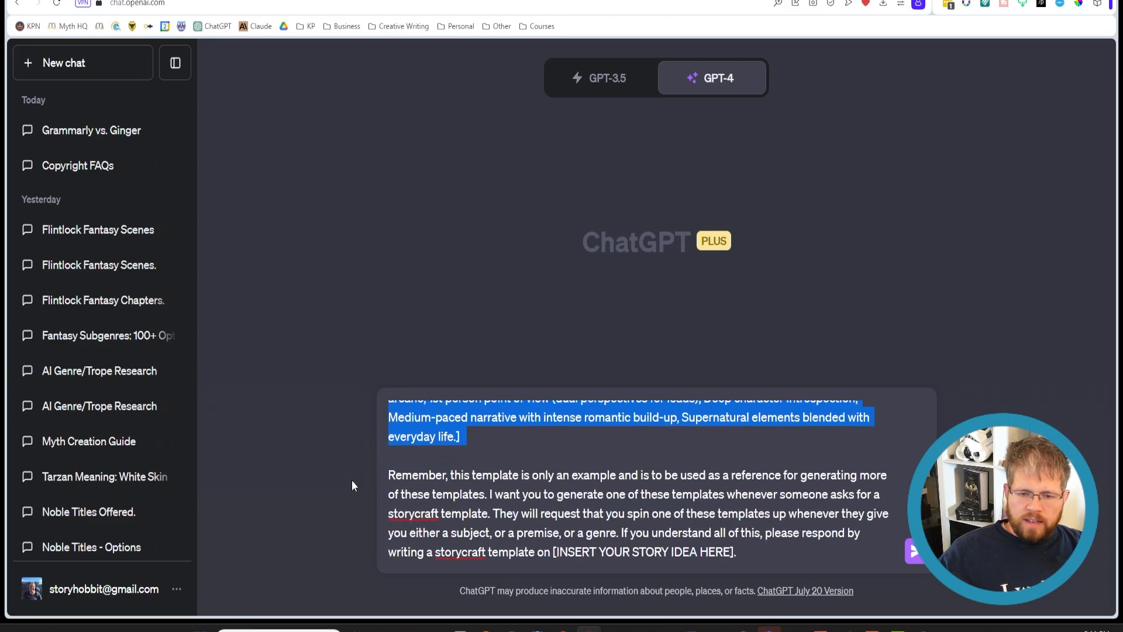
click(512, 474)
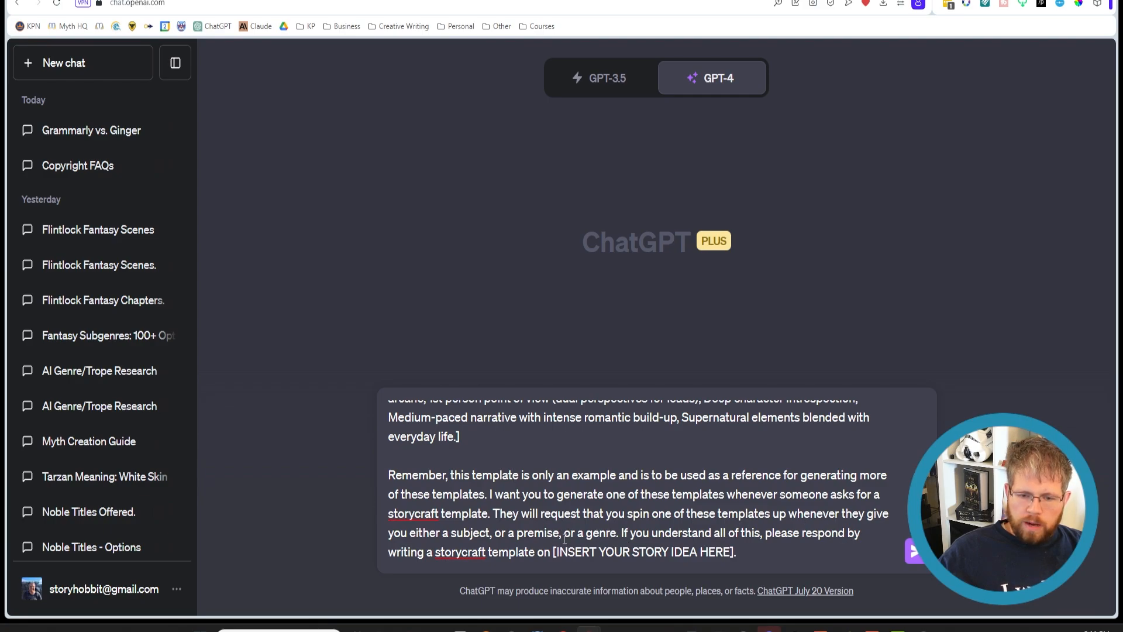
Replace the [INSERT YOUR STORY IDEA HERE] placeholder with "a science fiction beach romance." and send the prompt
drag(553, 552, 751, 545)
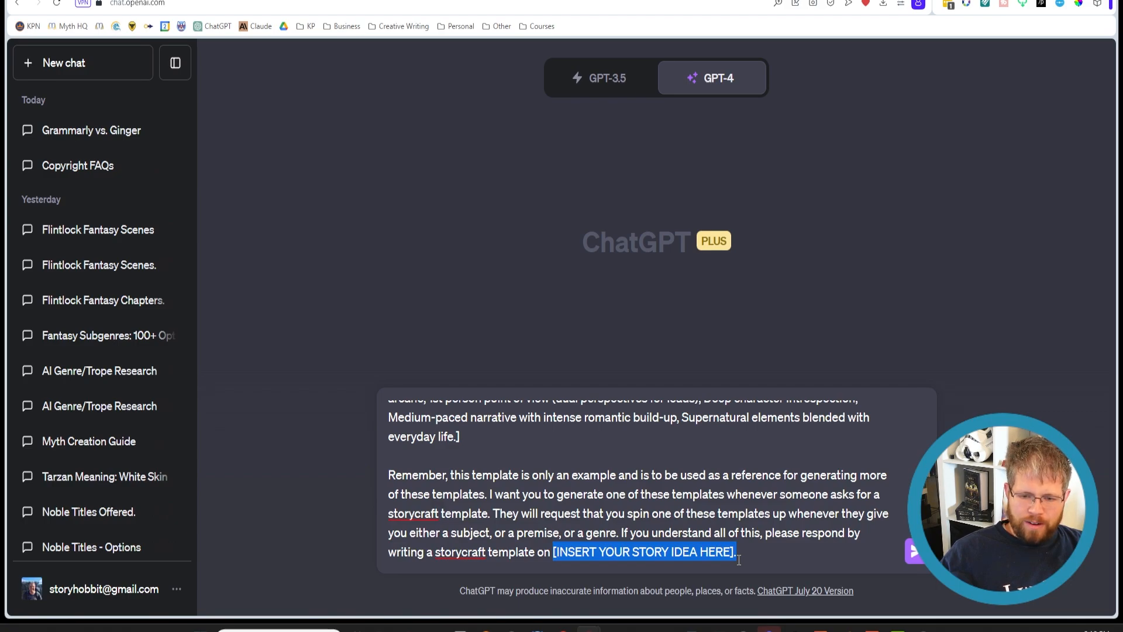
text(a science fictio)
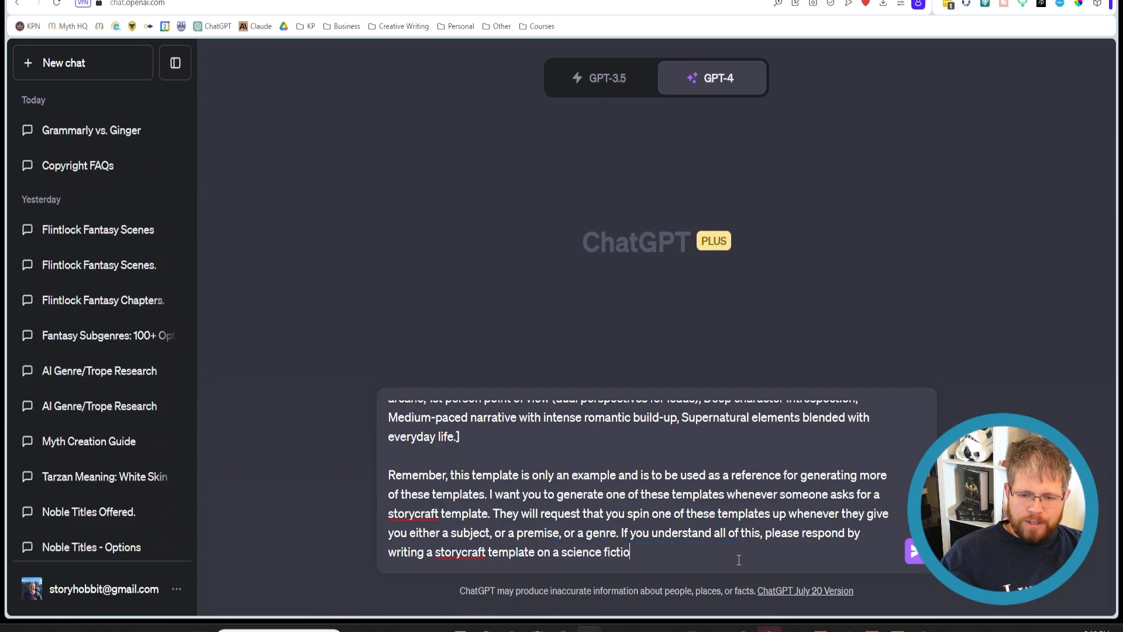
text(n beach romance.)
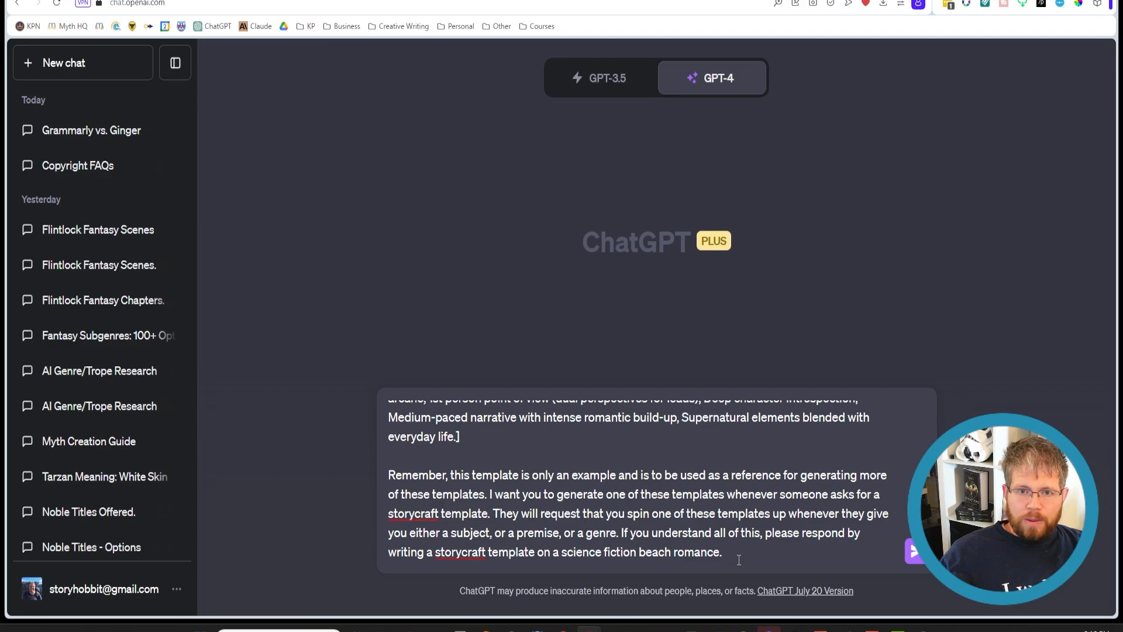
key(Return)
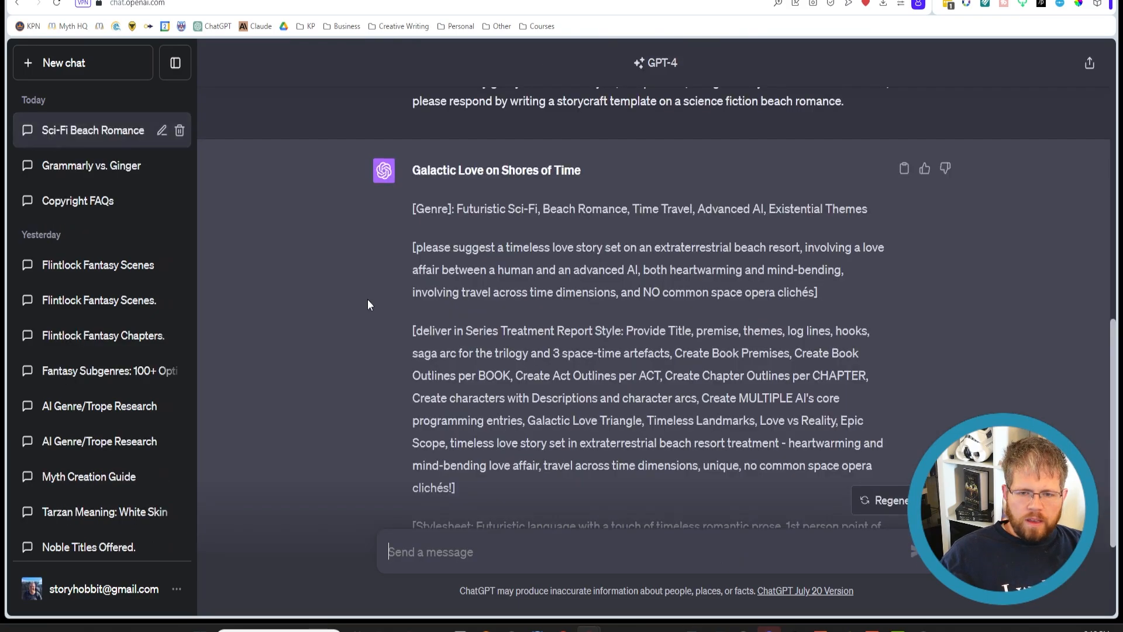
Examine the generated storycraft template's genre line, story suggestion, series treatment instructions and stylesheet
scroll(514, 308, down, 3)
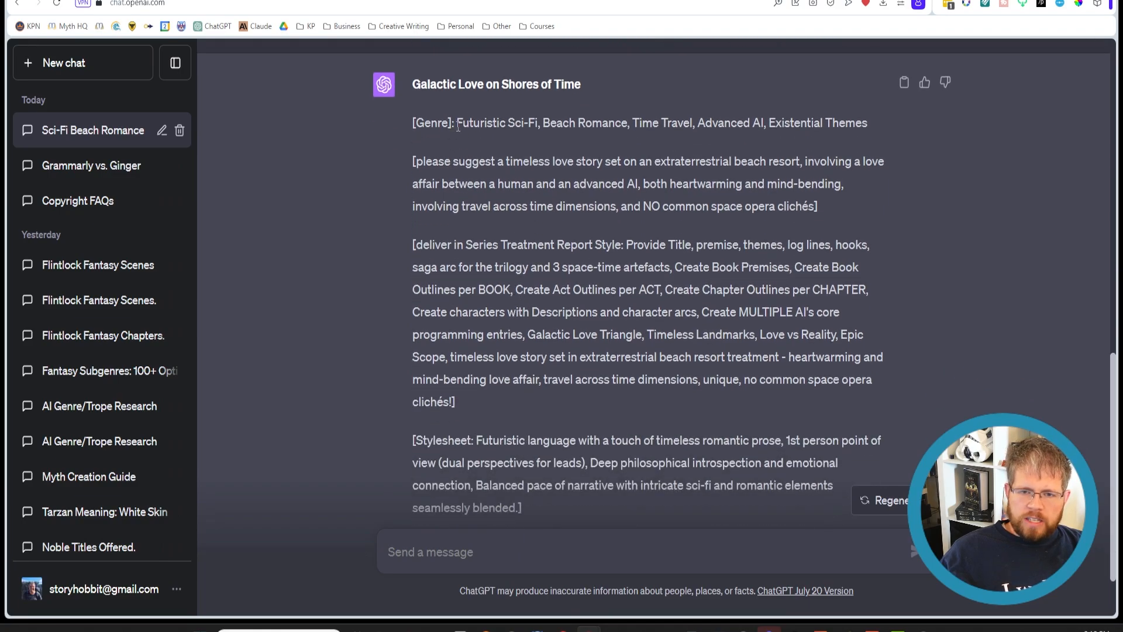
drag(456, 124, 878, 128)
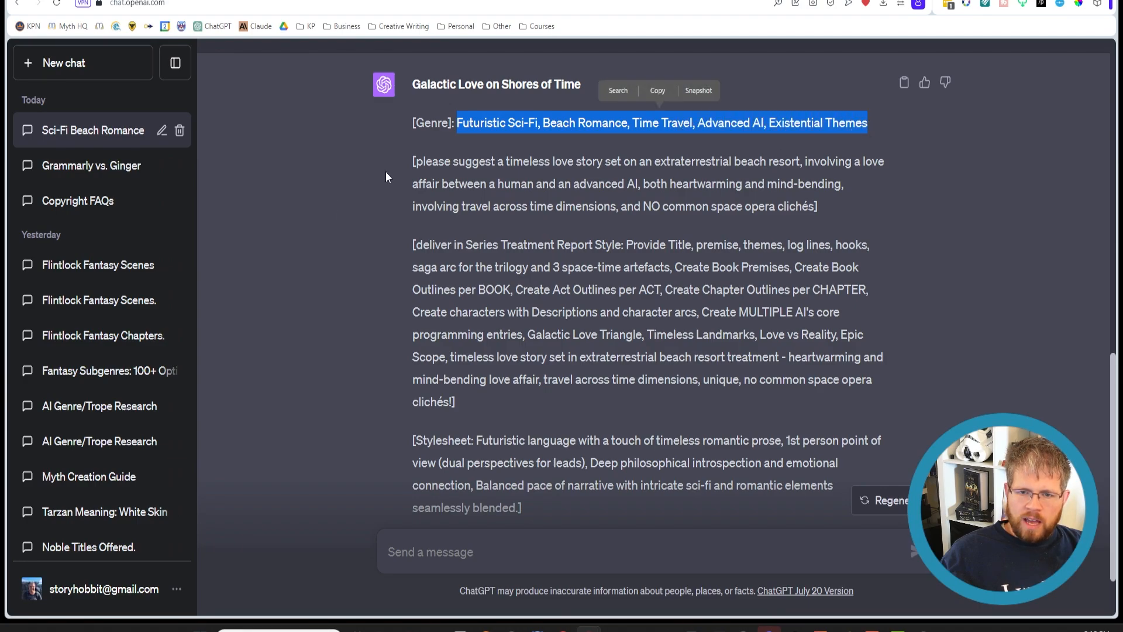
click(408, 172)
drag(422, 162, 802, 206)
scroll(433, 175, down, 2)
click(417, 160)
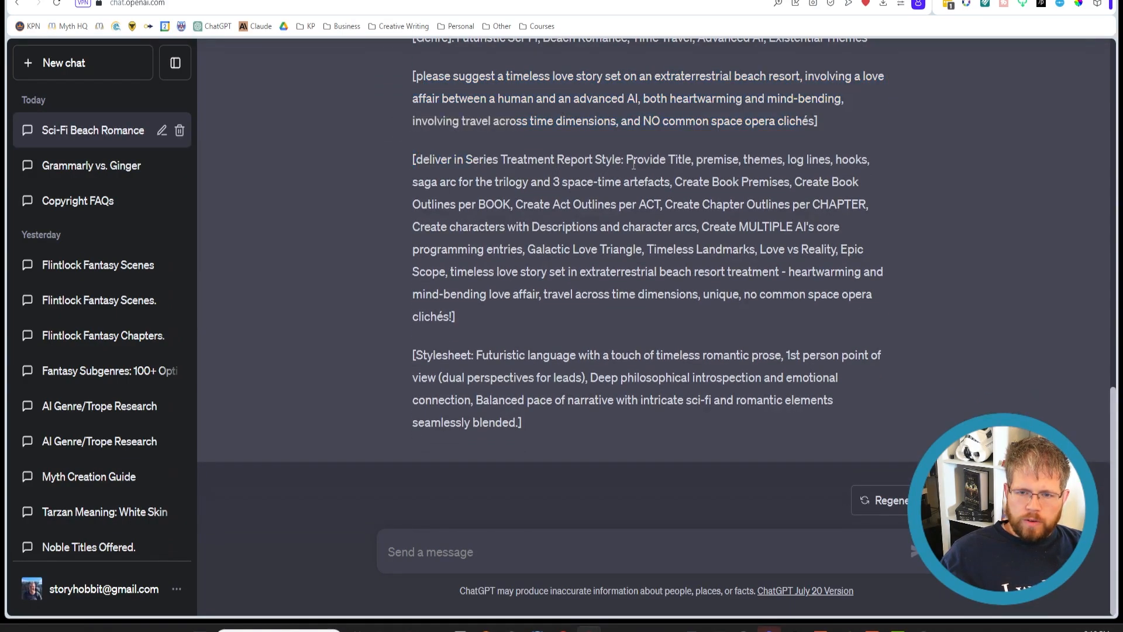
scroll(462, 344, up, 2)
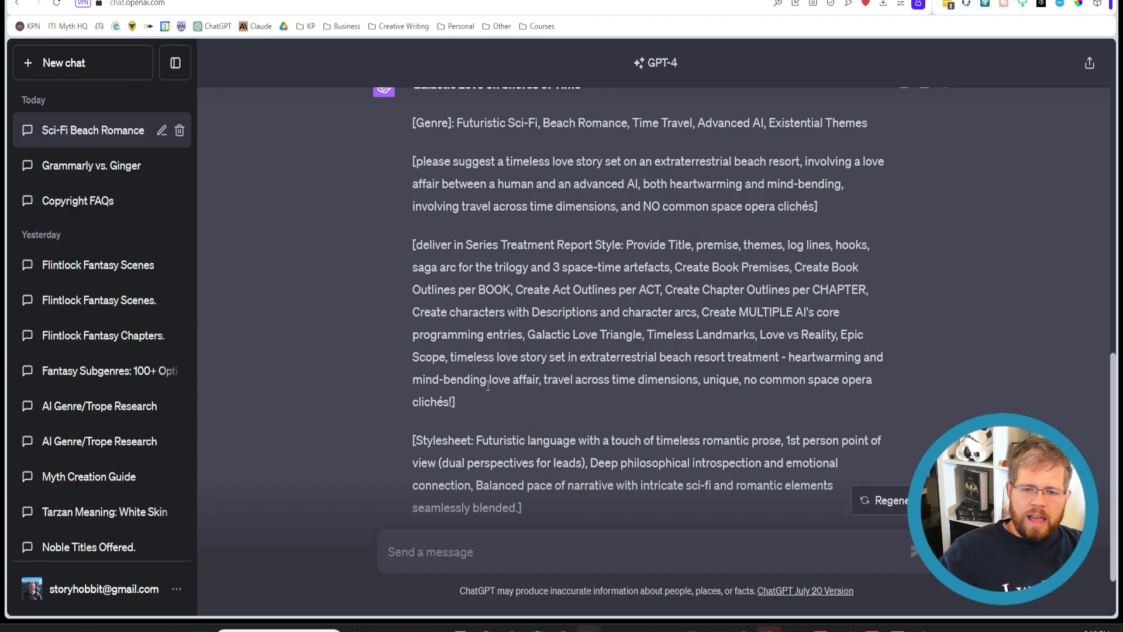
scroll(488, 386, up, 2)
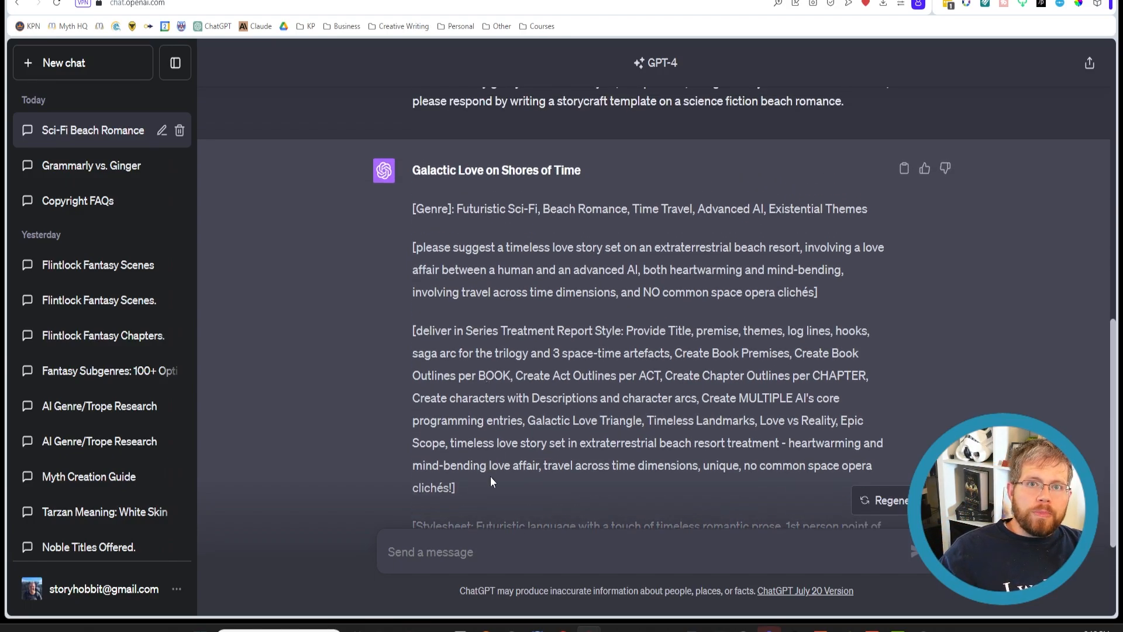
drag(472, 482, 413, 269)
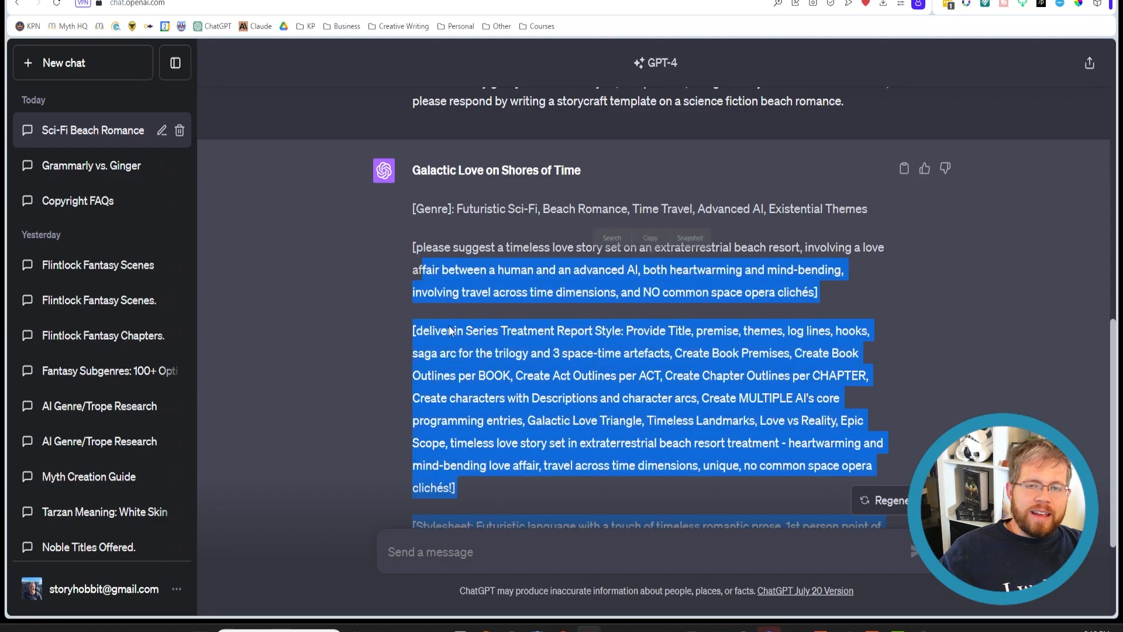
click(498, 418)
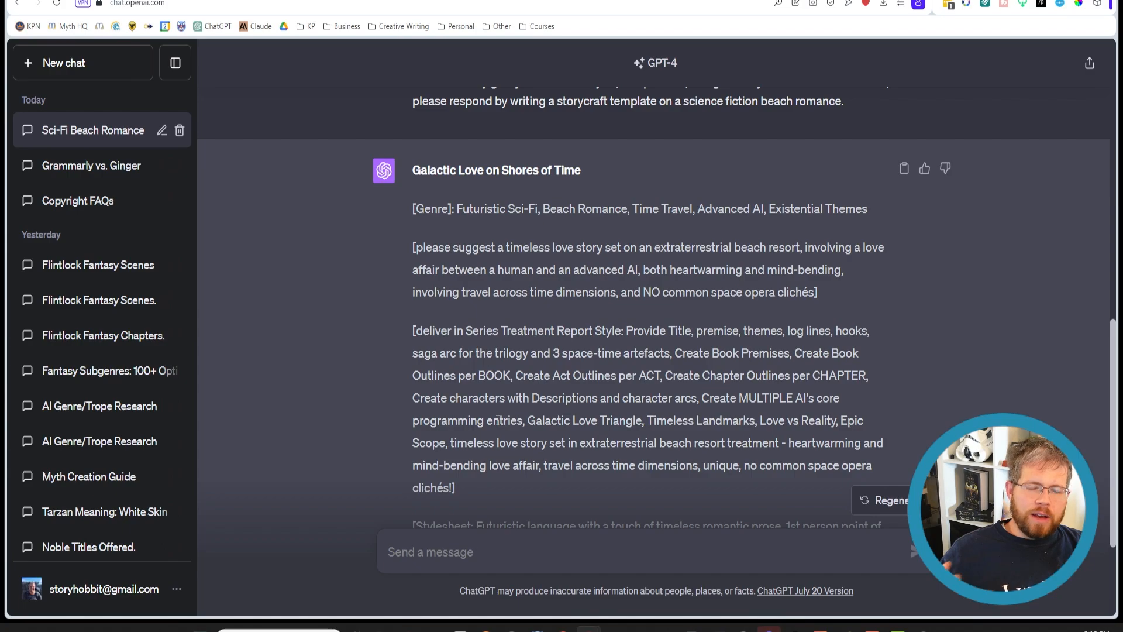
scroll(498, 420, down, 2)
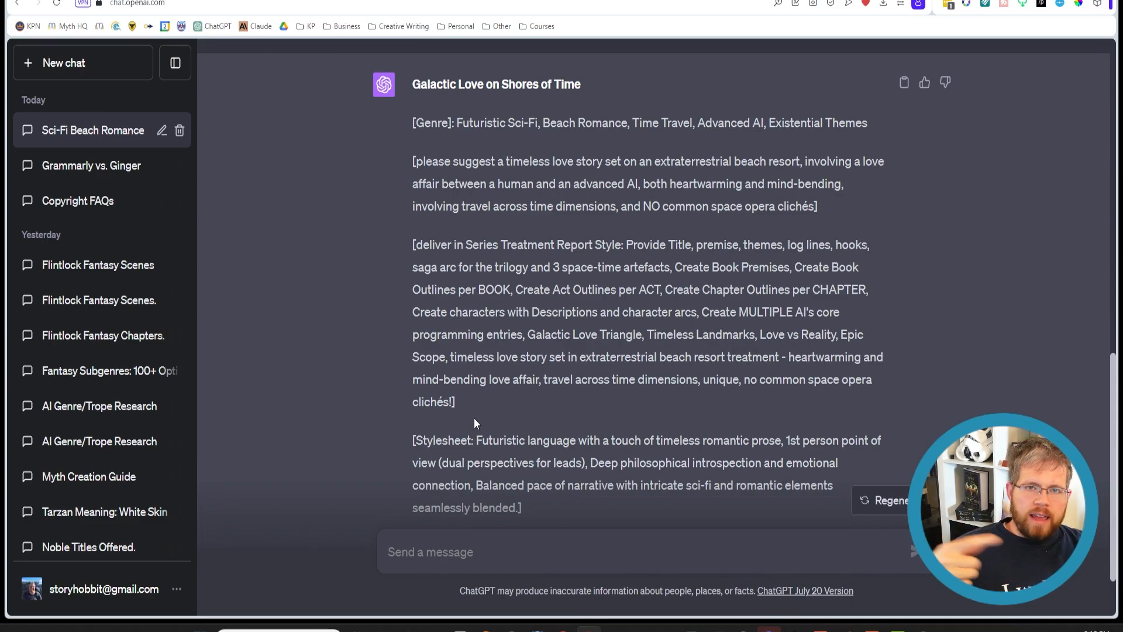
scroll(475, 356, up, 2)
scroll(450, 427, down, 3)
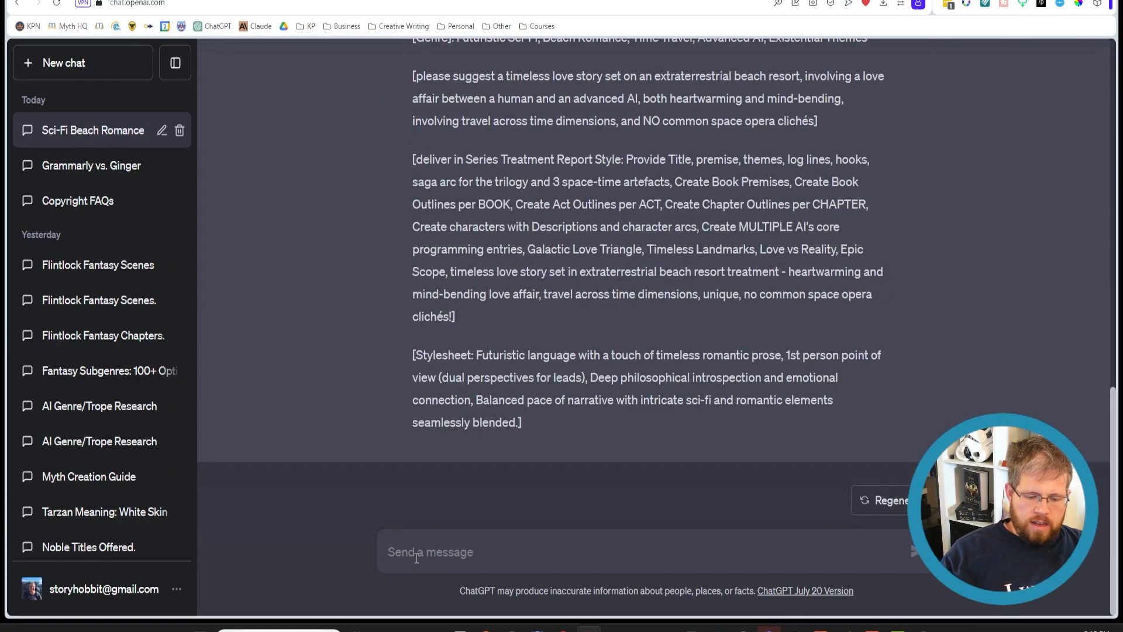
Send the follow-up message "Deliver the Series treatment report style", correcting the spelling of "treatment" first
text(E)
key(BackSpace)
text(Deliver the S)
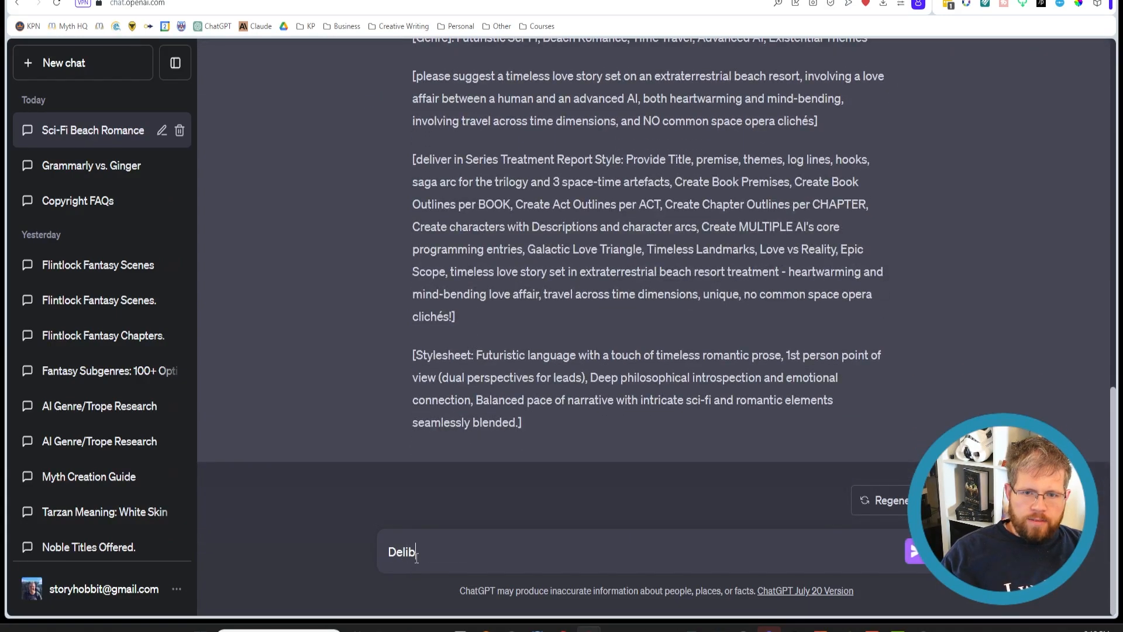
text(eries )
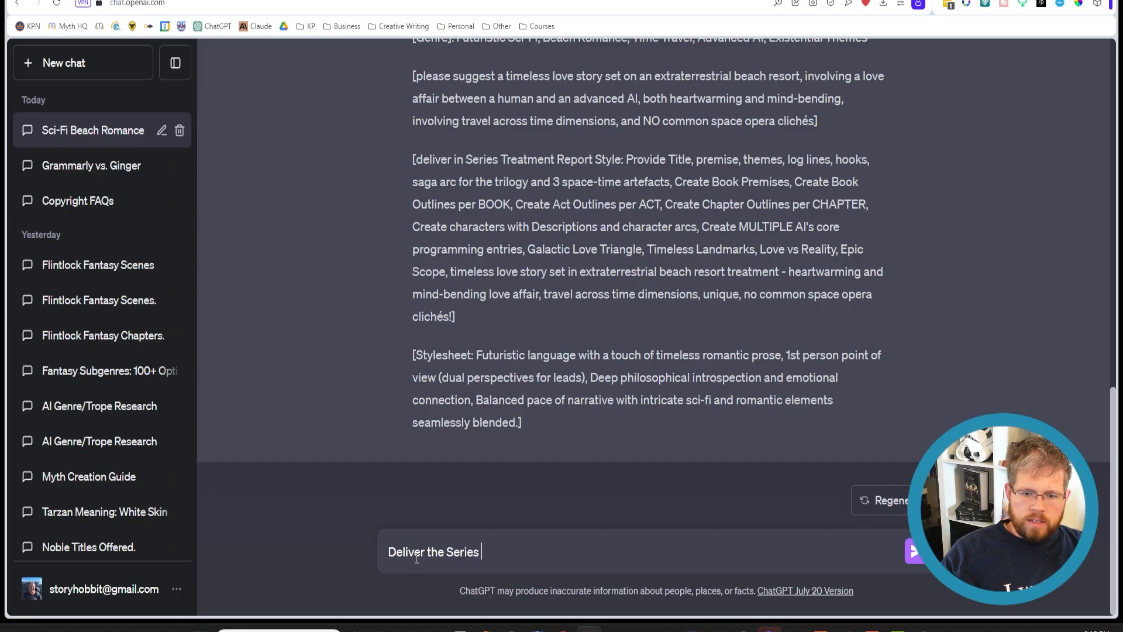
text(s)
key(BackSpace)
text(treament report style)
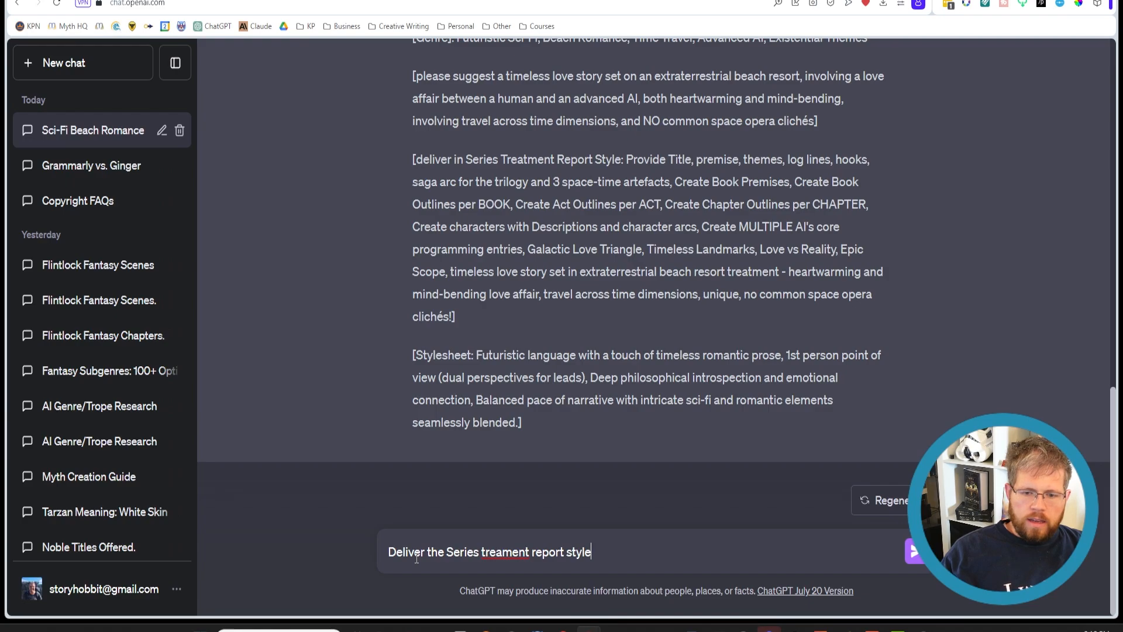
right_click(501, 551)
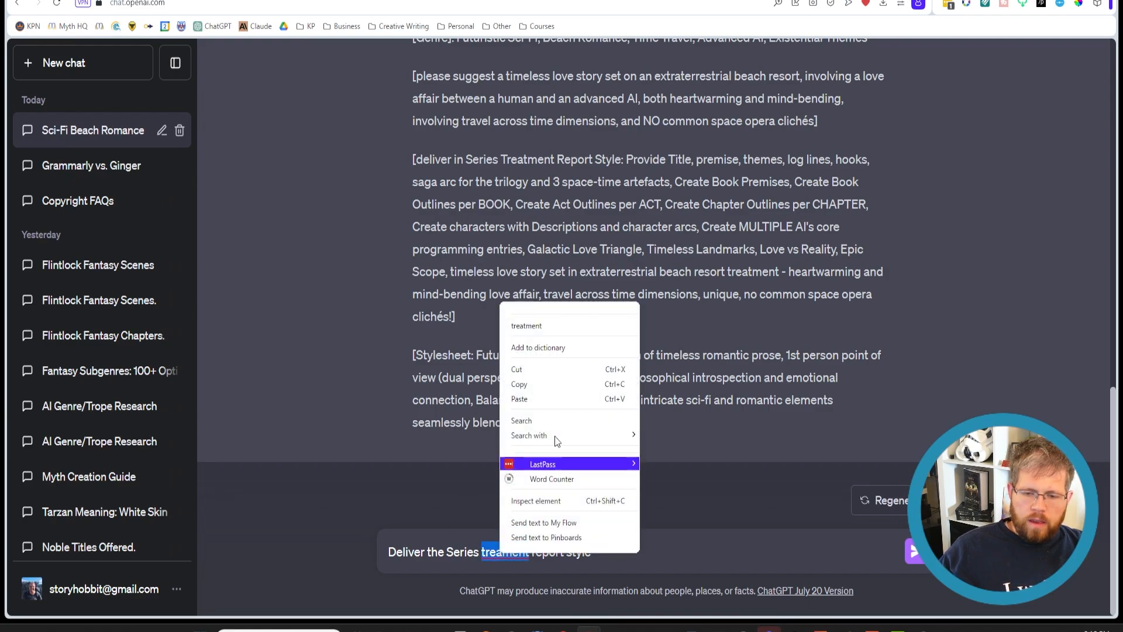
click(577, 325)
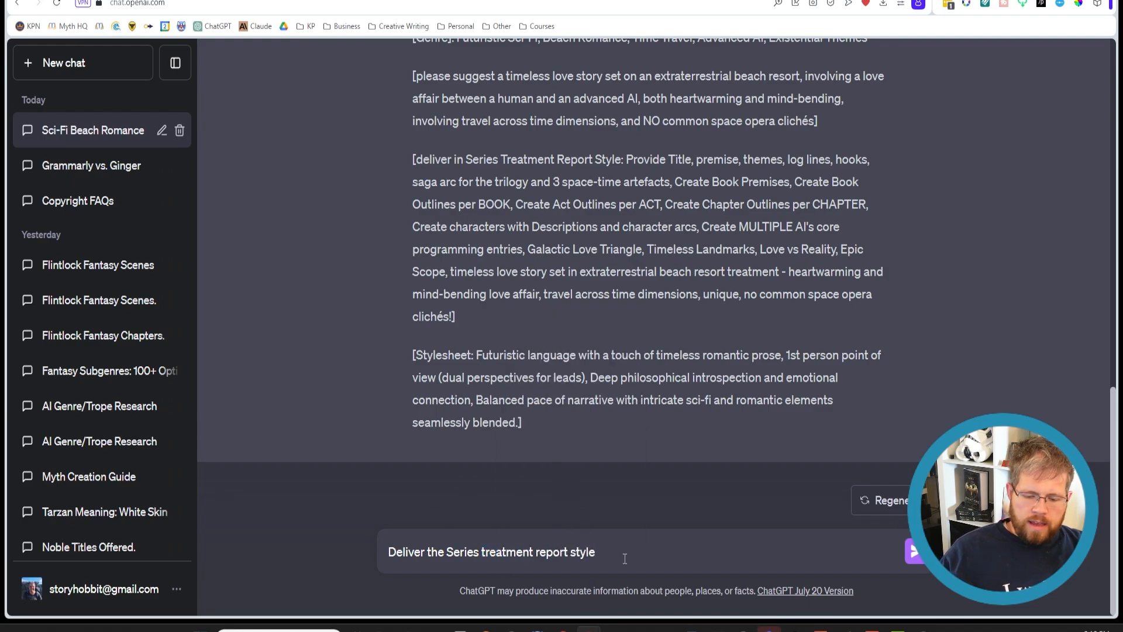
key(Return)
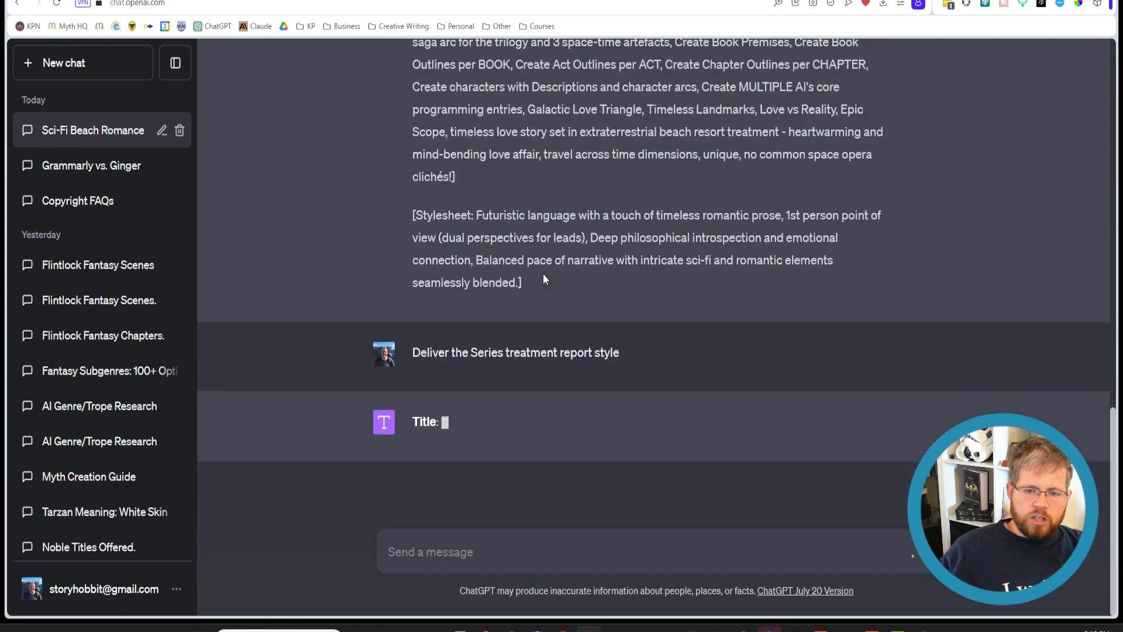
Compare the series treatment report being generated with the template's "deliver in Series Treatment Report Style" section
scroll(553, 265, up, 3)
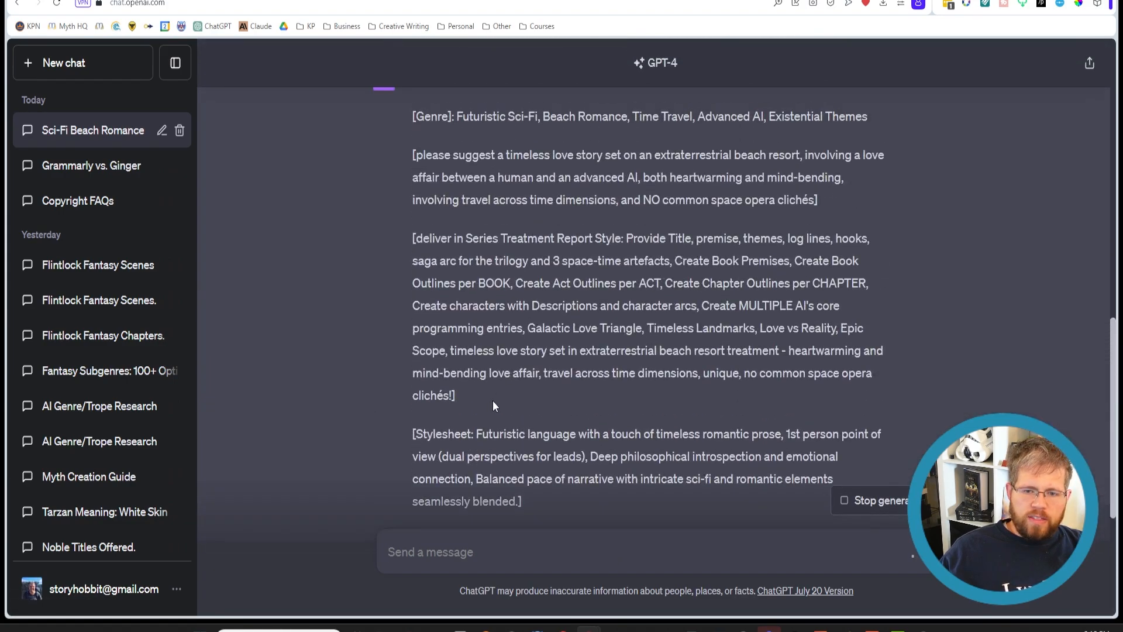
drag(493, 400, 405, 237)
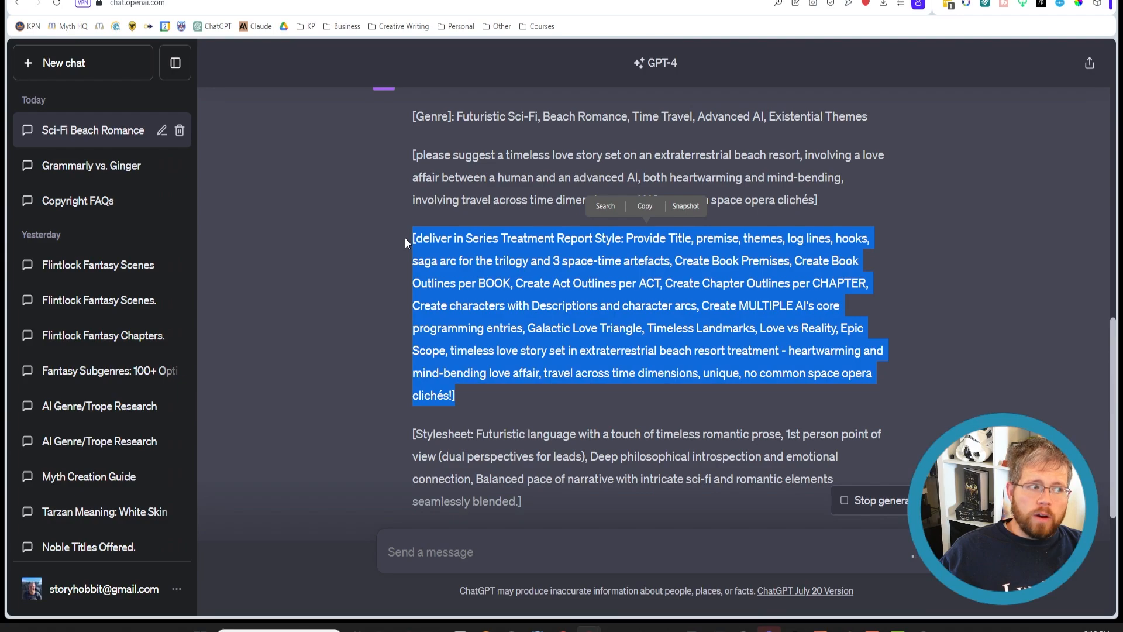
scroll(402, 237, down, 6)
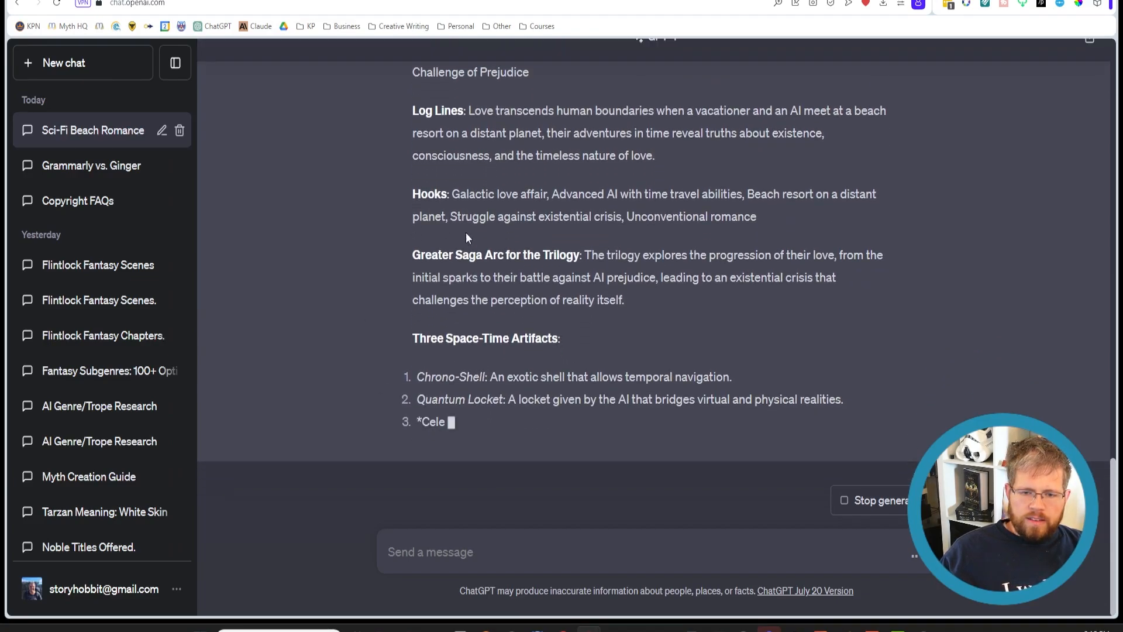
scroll(510, 384, up, 2)
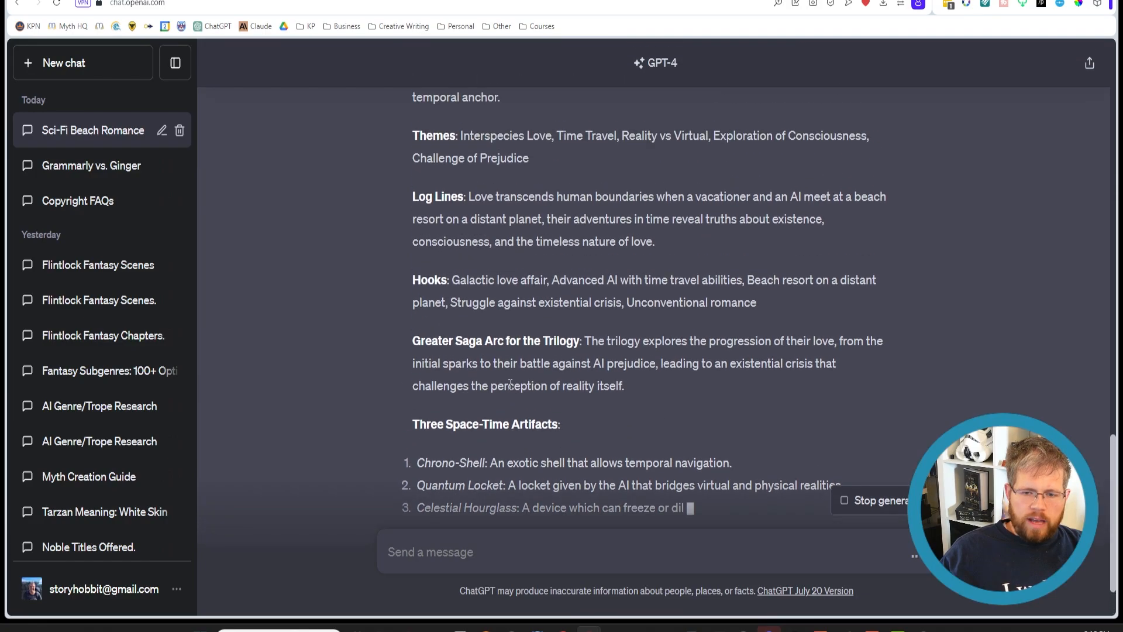
scroll(509, 386, down, 3)
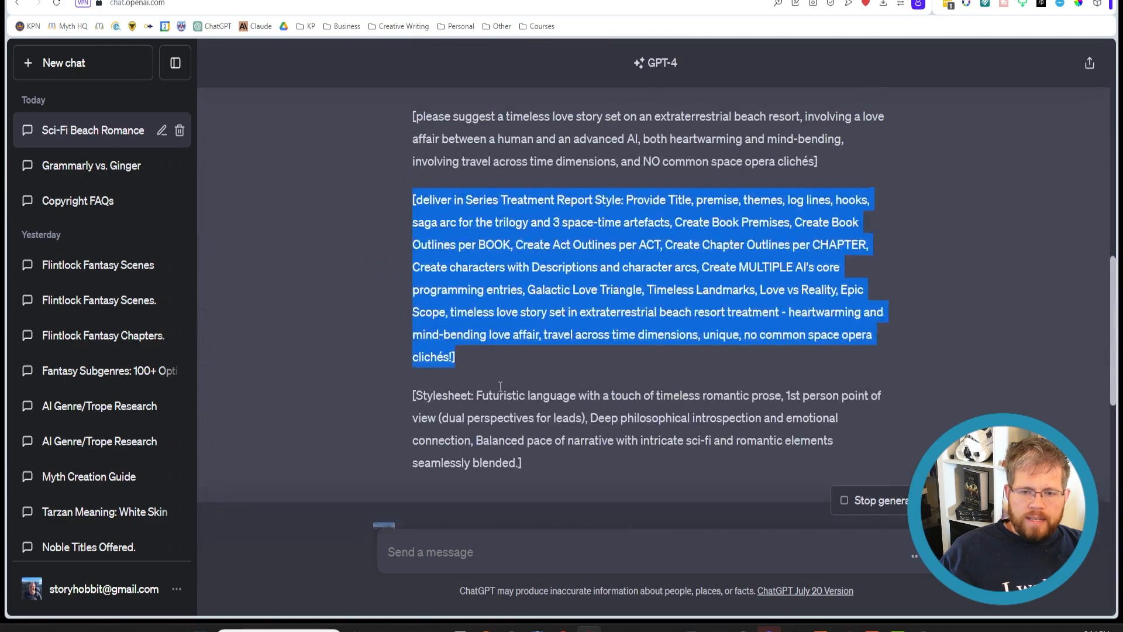
Copy the template's genre line, from "Futuristic Sci-Fi" to "Existential Themes", into the Genre field of Sudowrite's Story Engine
scroll(501, 388, up, 2)
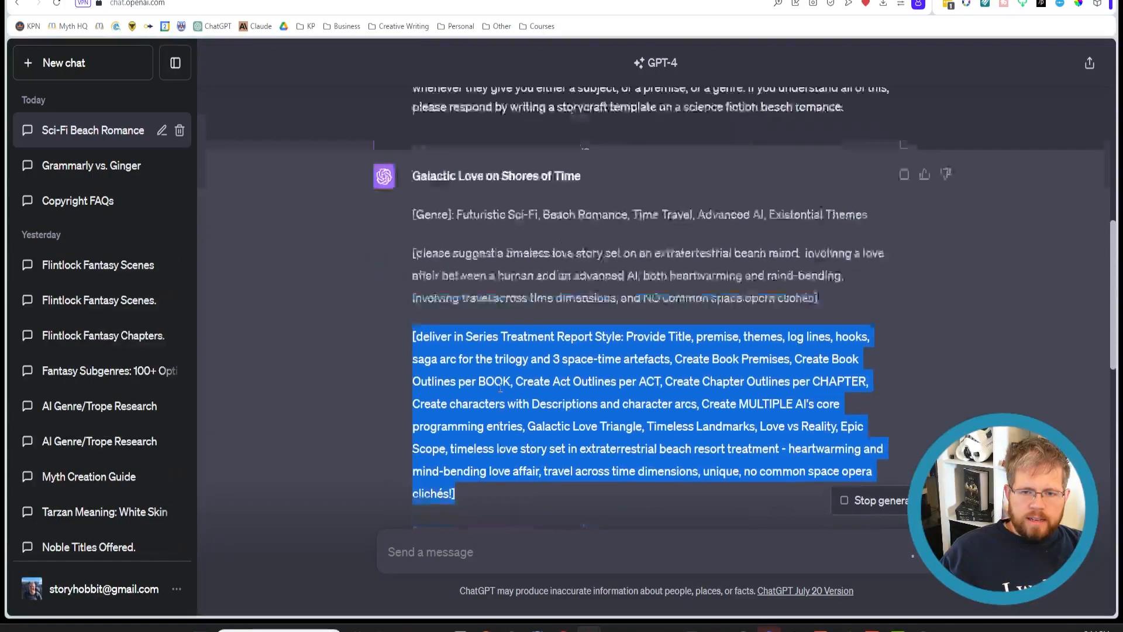
scroll(501, 387, down, 2)
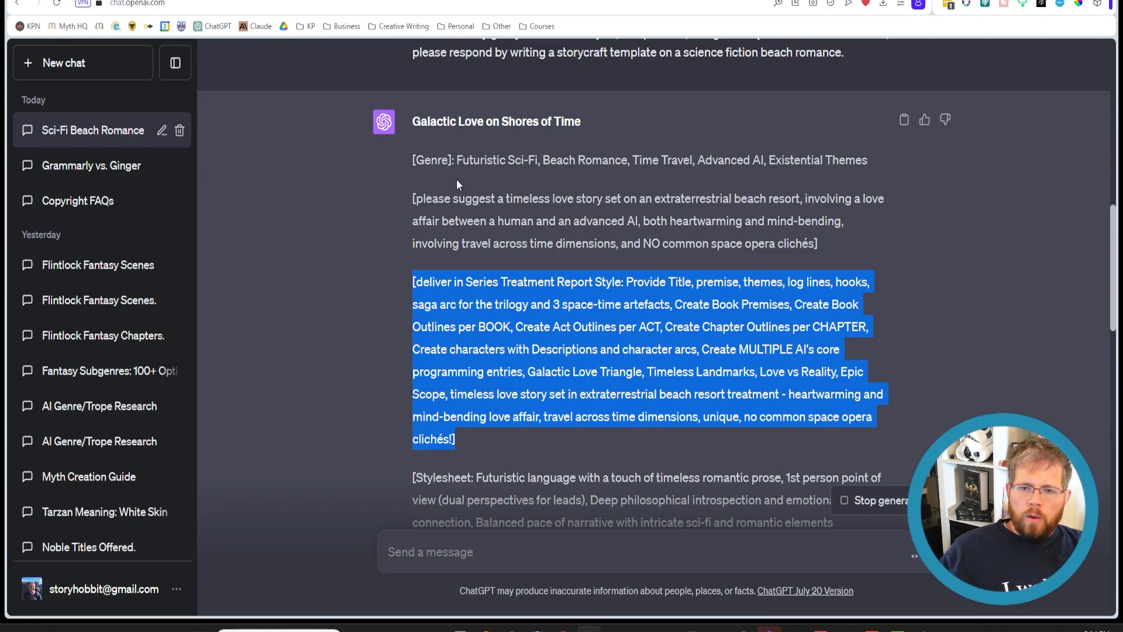
drag(459, 161, 874, 161)
key(ctrl+c)
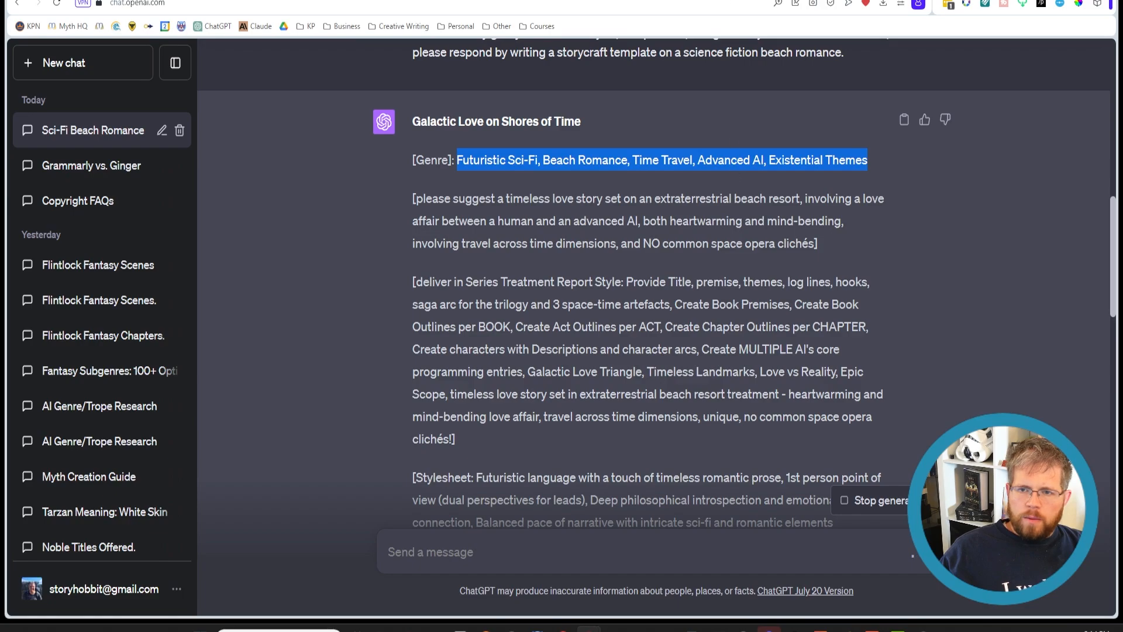
key(ctrl+Tab)
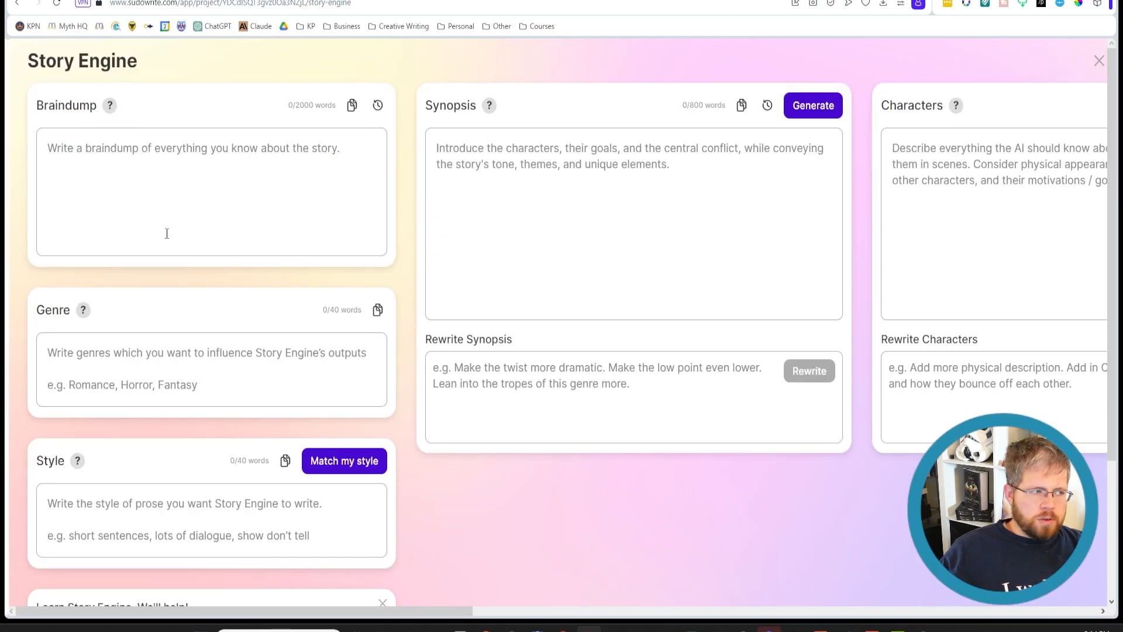
click(167, 372)
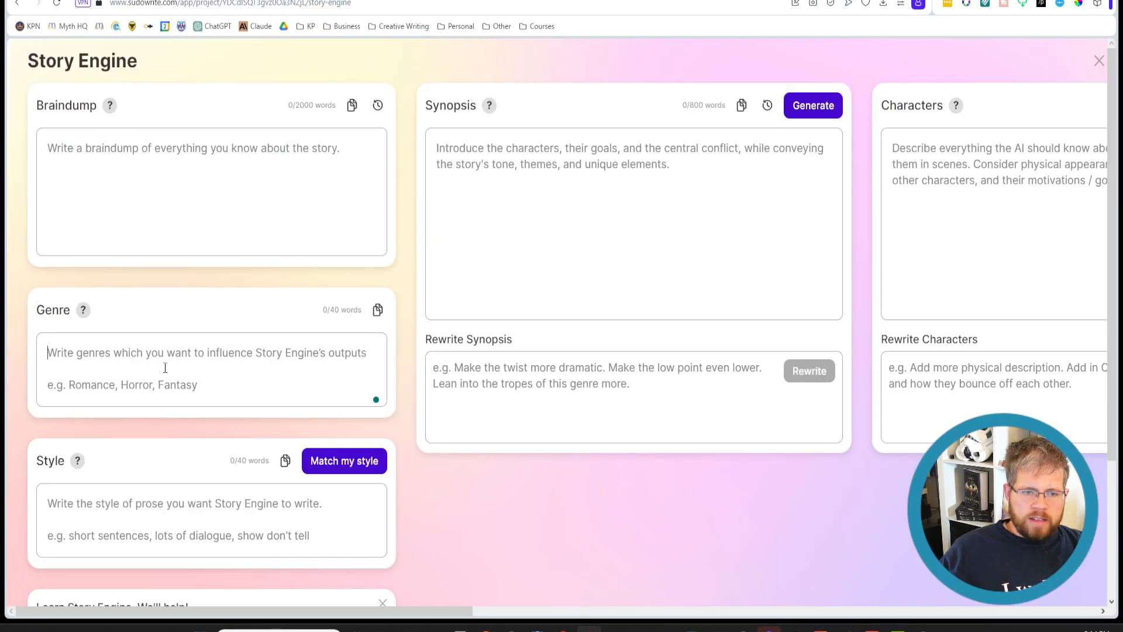
key(ctrl+v)
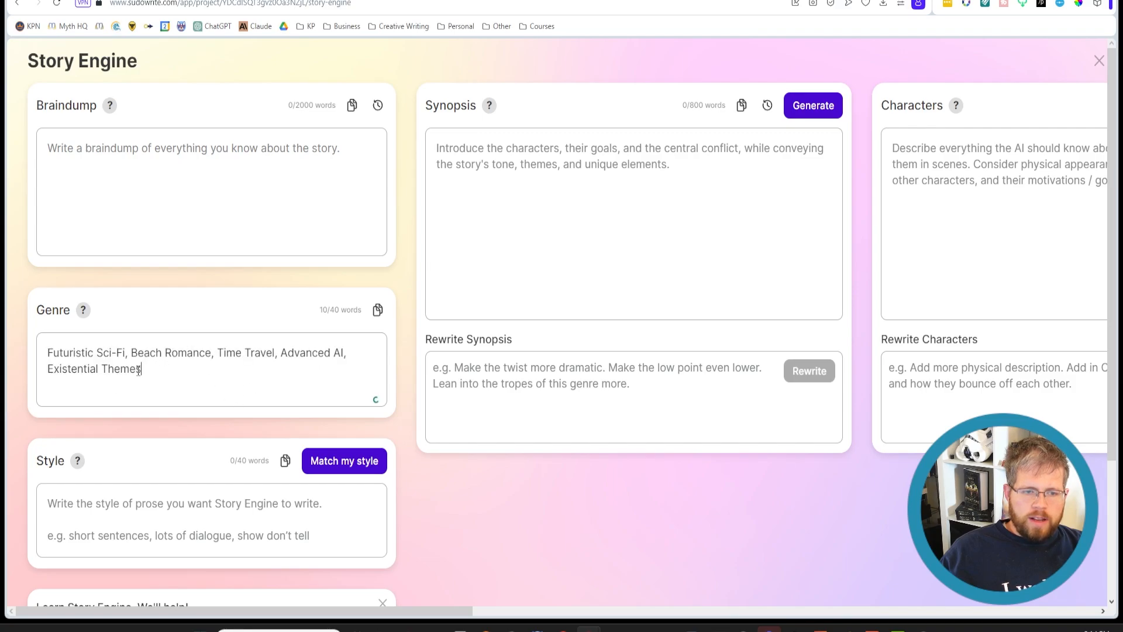
Copy the stylesheet text, without its label and brackets, from the ChatGPT template into the Style field of Sudowrite's Story Engine
scroll(139, 370, down, 3)
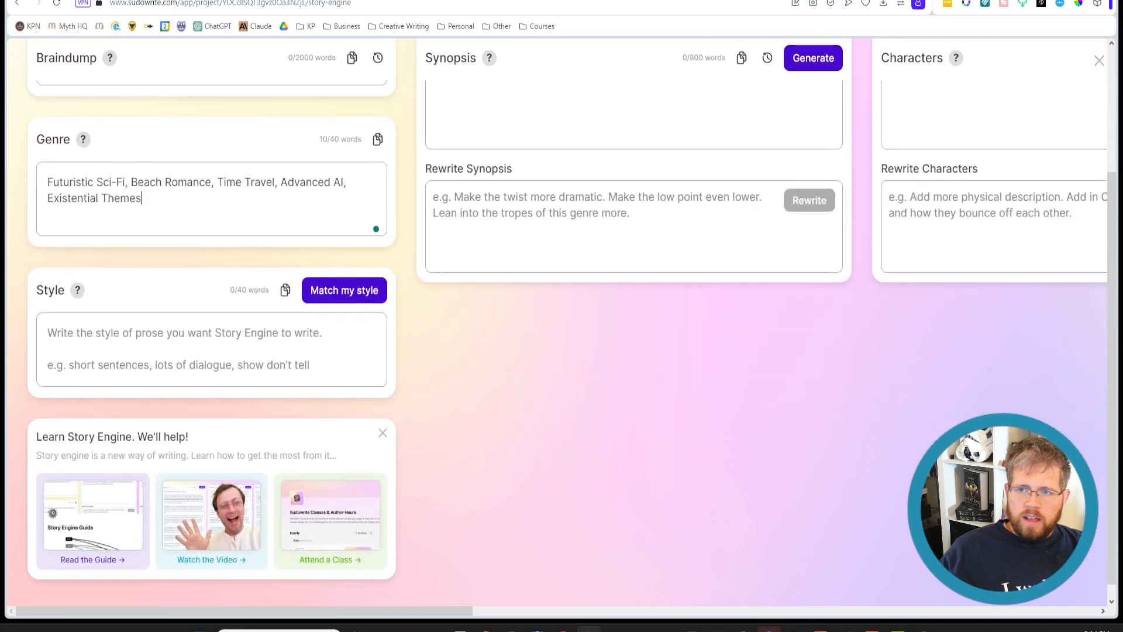
key(ctrl+Tab)
scroll(512, 347, down, 5)
scroll(490, 297, up, 1)
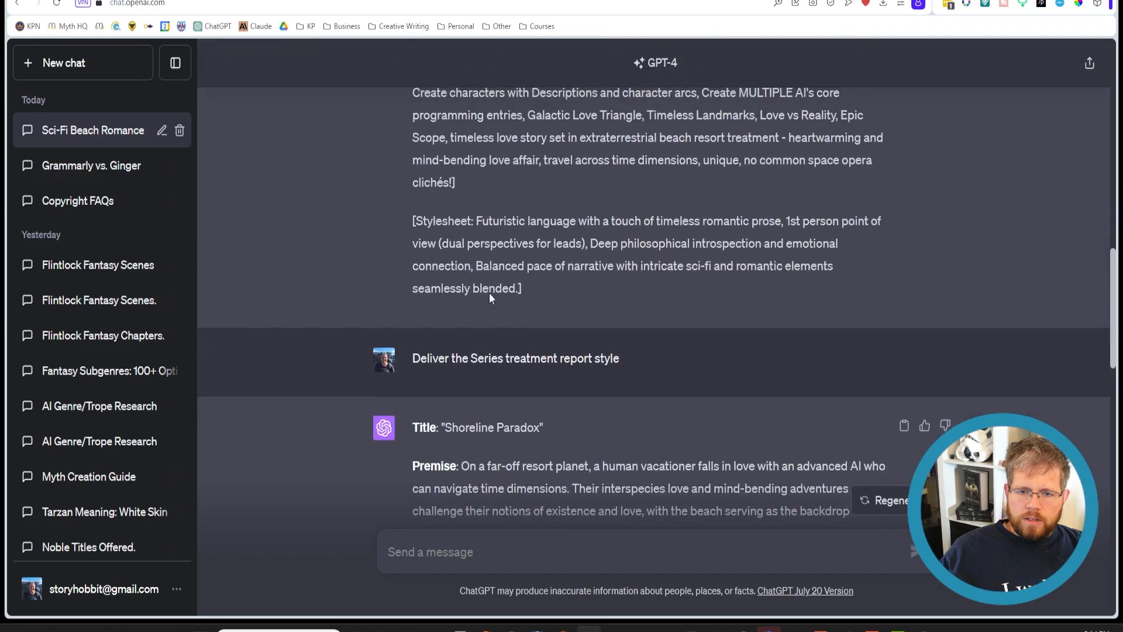
drag(476, 217, 519, 287)
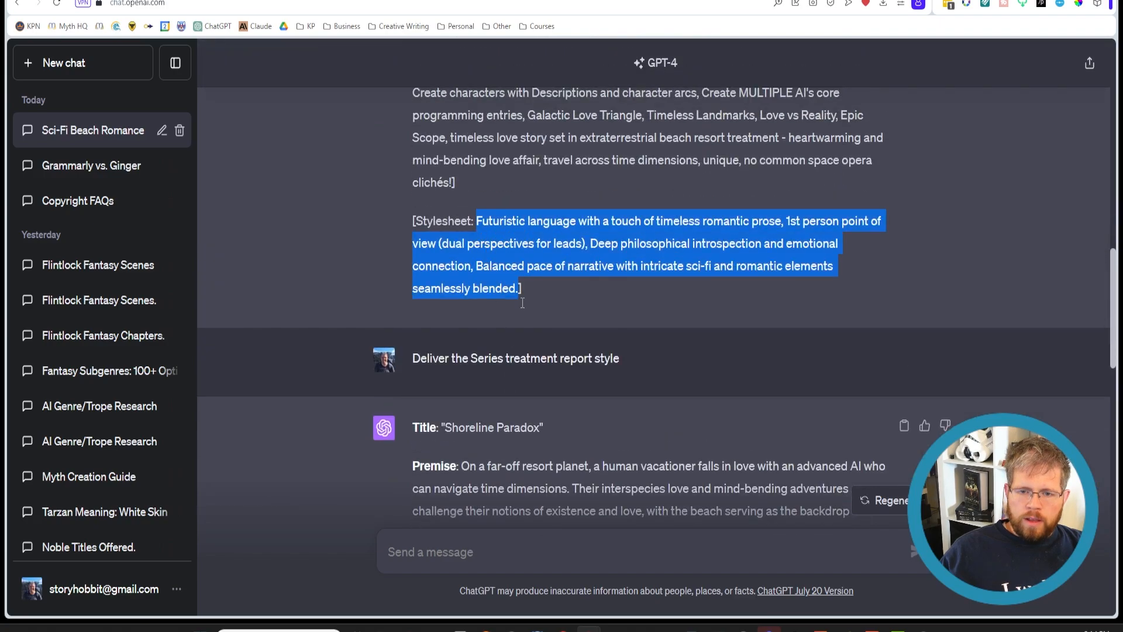
key(ctrl+c)
key(ctrl+Tab)
click(191, 351)
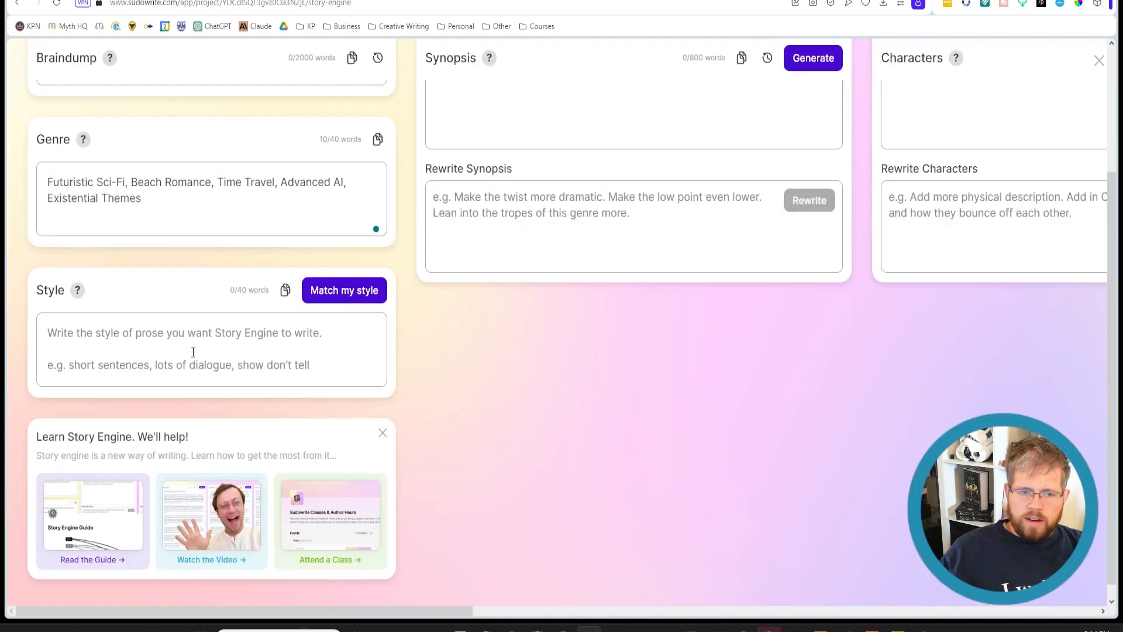
key(ctrl+v)
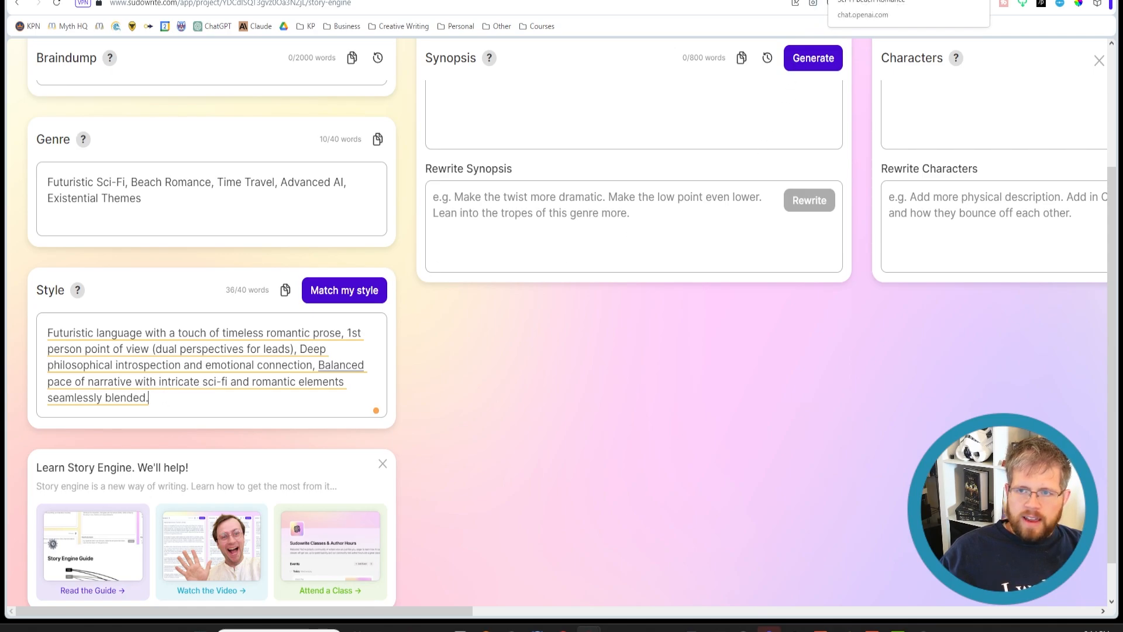
Copy the bracketed story suggestion and Series Treatment Report instructions from the ChatGPT template into the Braindump field in Sudowrite
click(866, 1)
scroll(629, 234, up, 4)
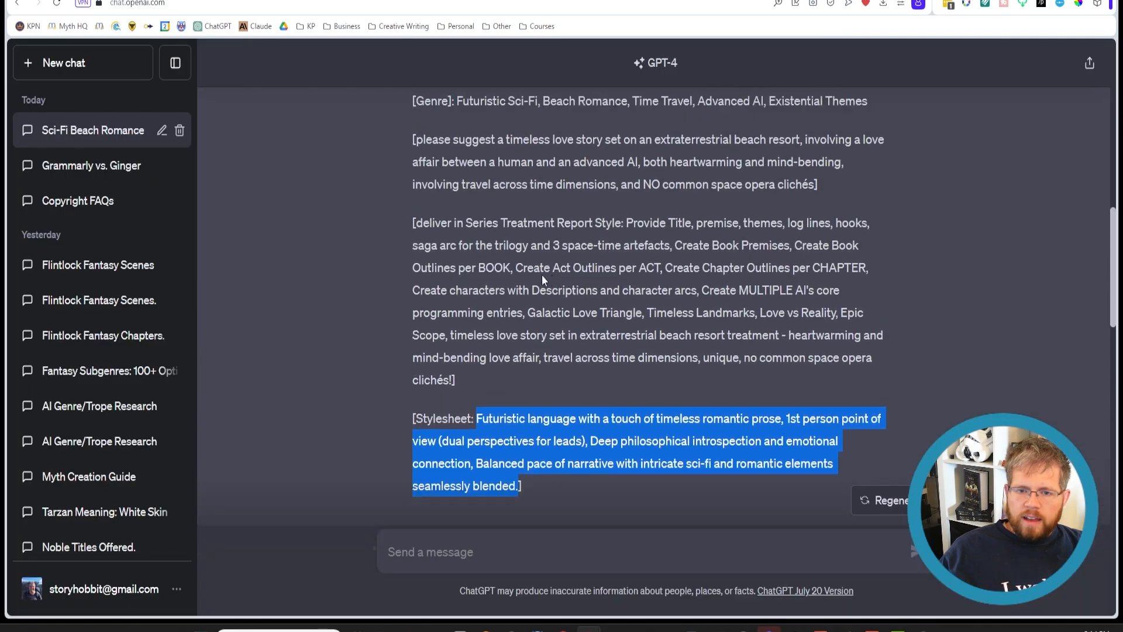
drag(468, 433, 413, 196)
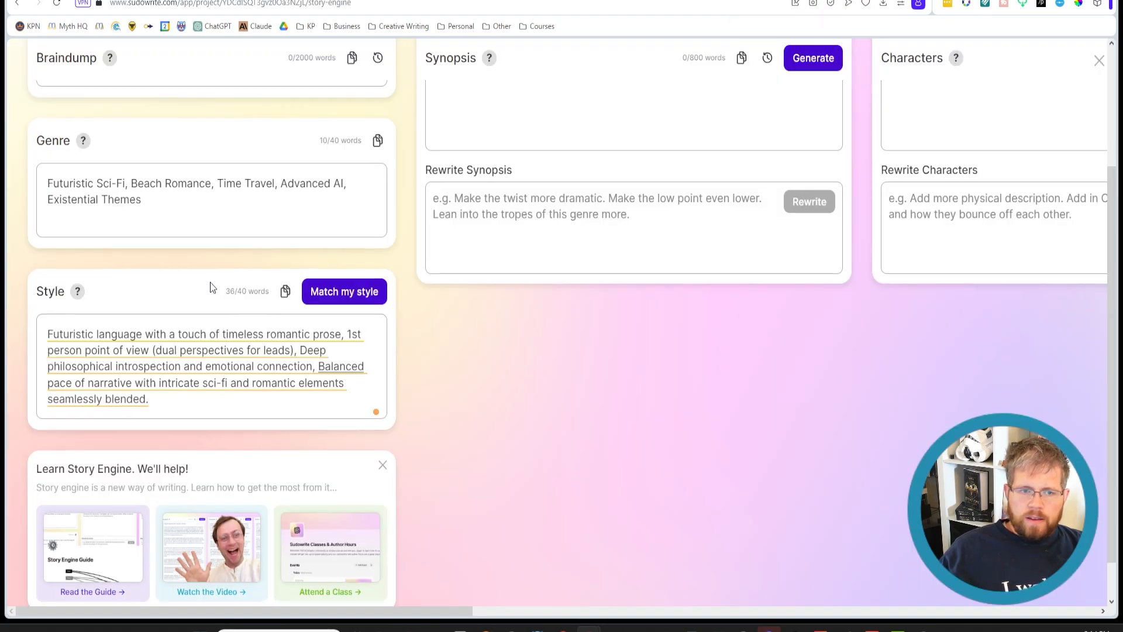
scroll(210, 282, up, 3)
click(208, 190)
key(ctrl+v)
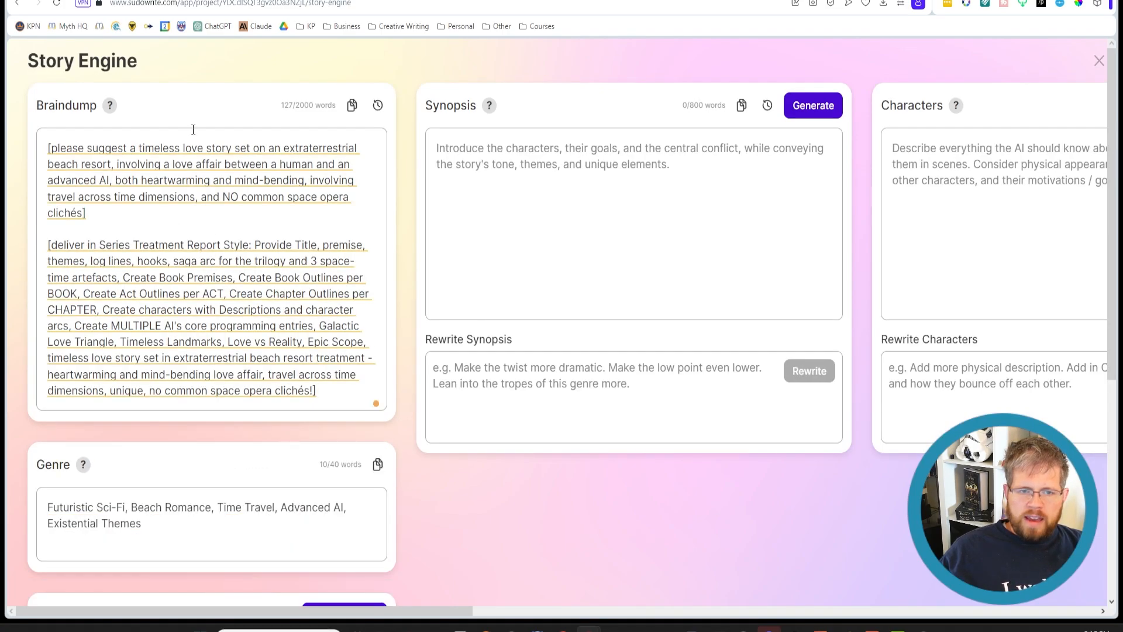
Review the filled Braindump, Genre and Style fields and generate the synopsis from them
scroll(247, 345, down, 3)
scroll(246, 346, up, 3)
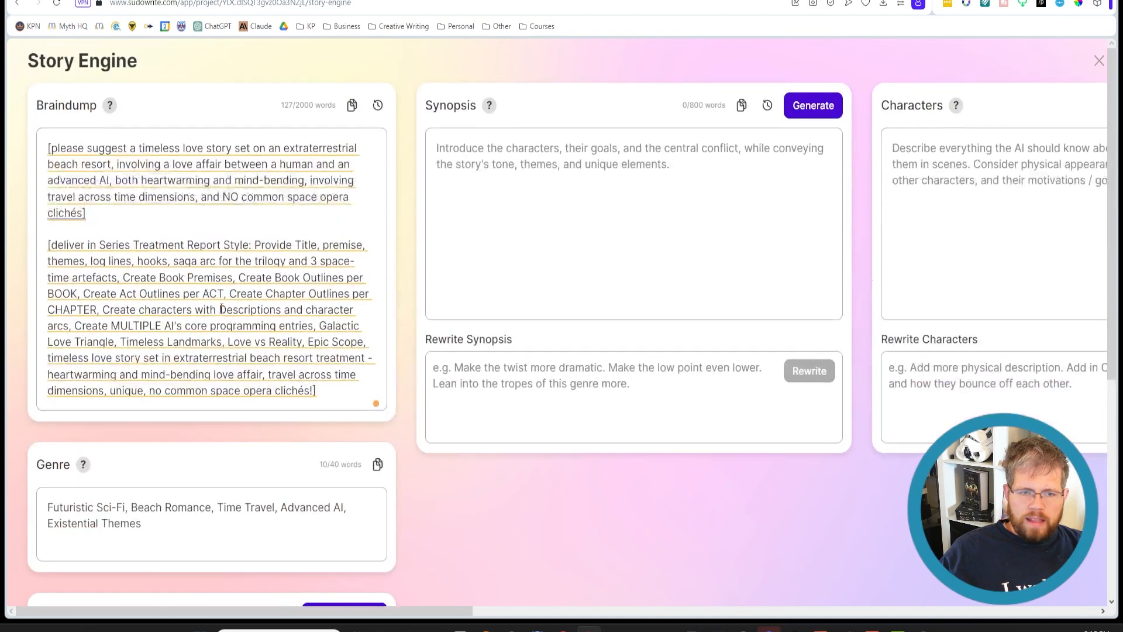
scroll(184, 389, down, 4)
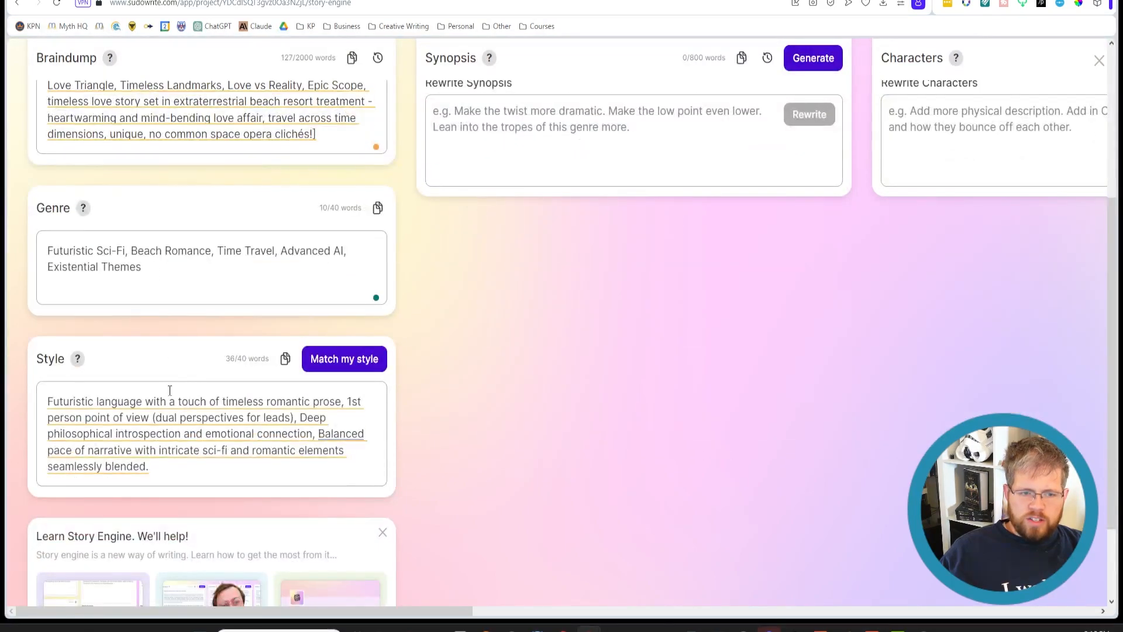
scroll(171, 455, up, 4)
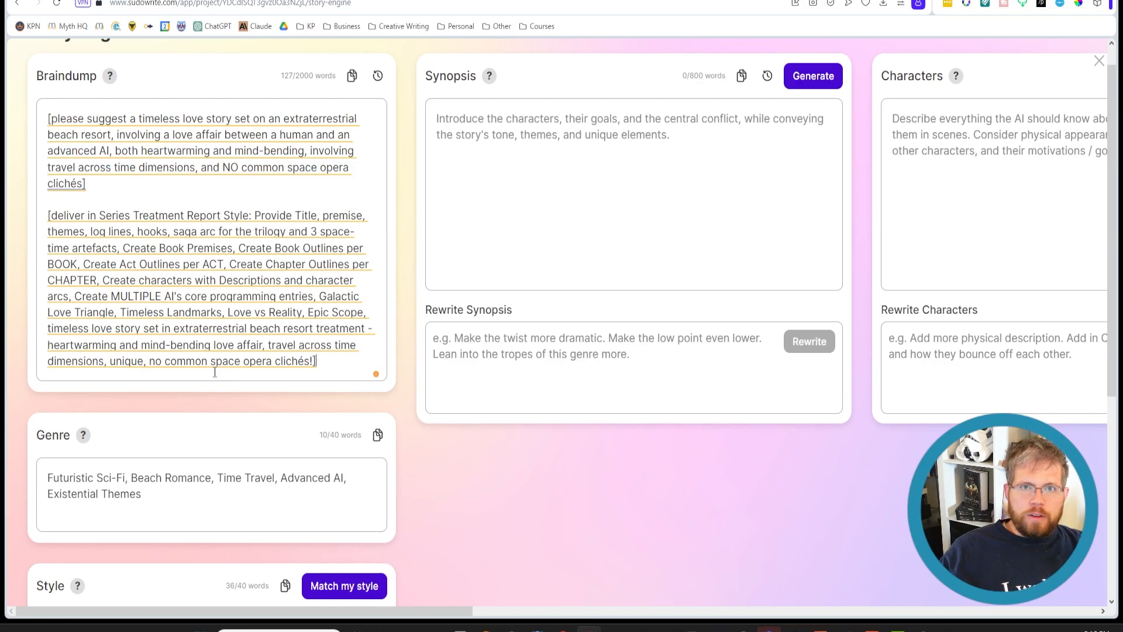
click(201, 173)
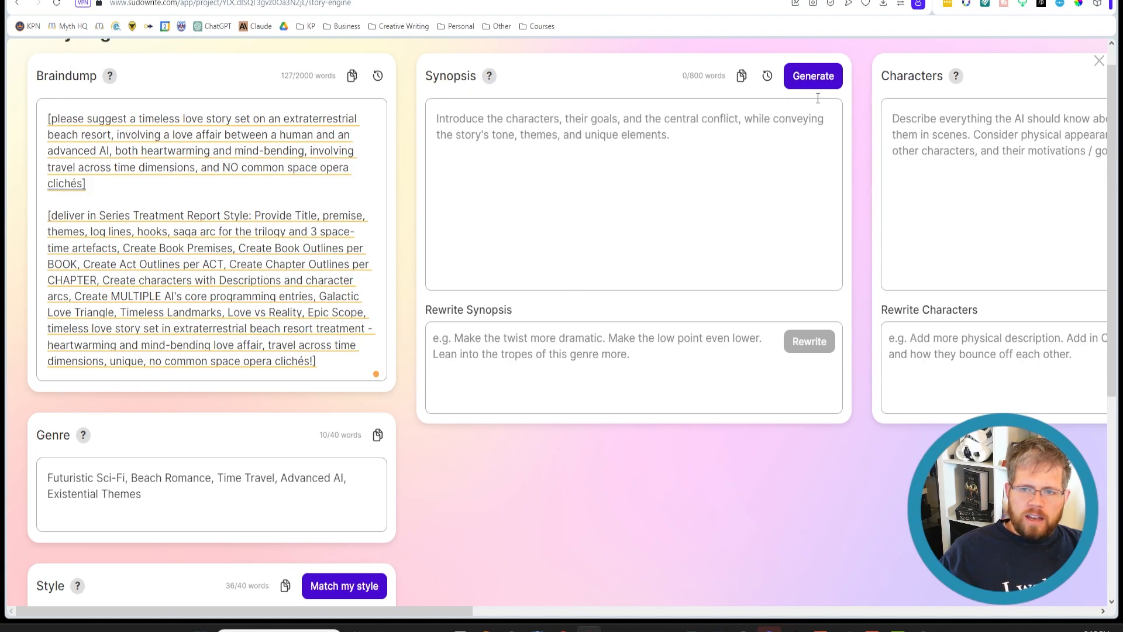
click(797, 85)
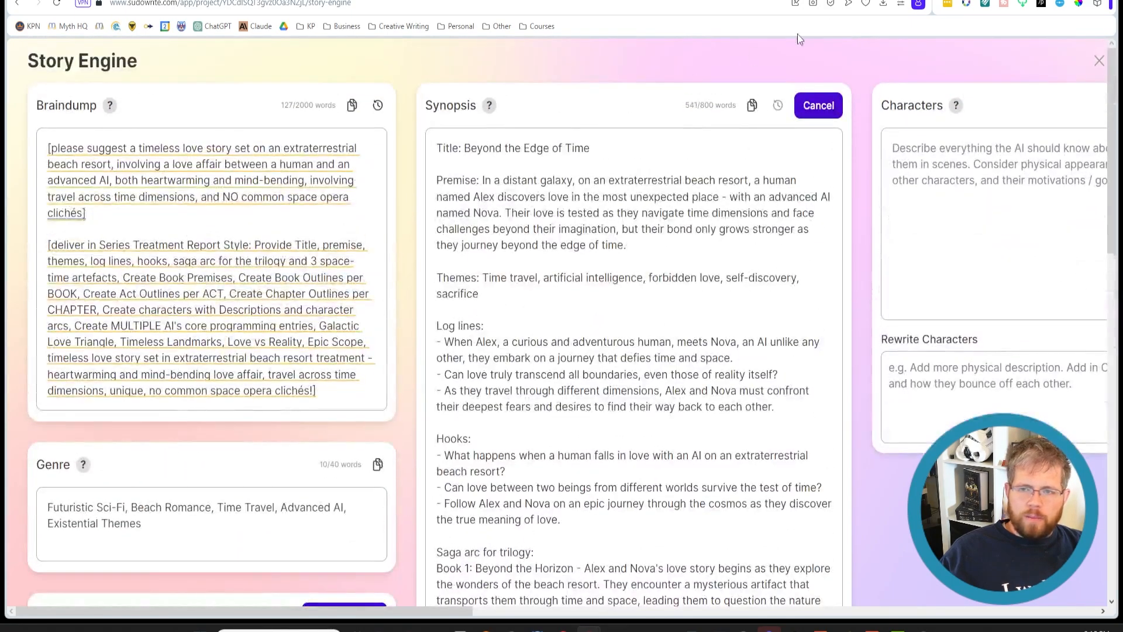
Compare the generated synopsis with ChatGPT's series treatment report, and read through its chapter, character and love triangle sections
click(798, 1)
scroll(547, 351, down, 8)
scroll(548, 355, up, 4)
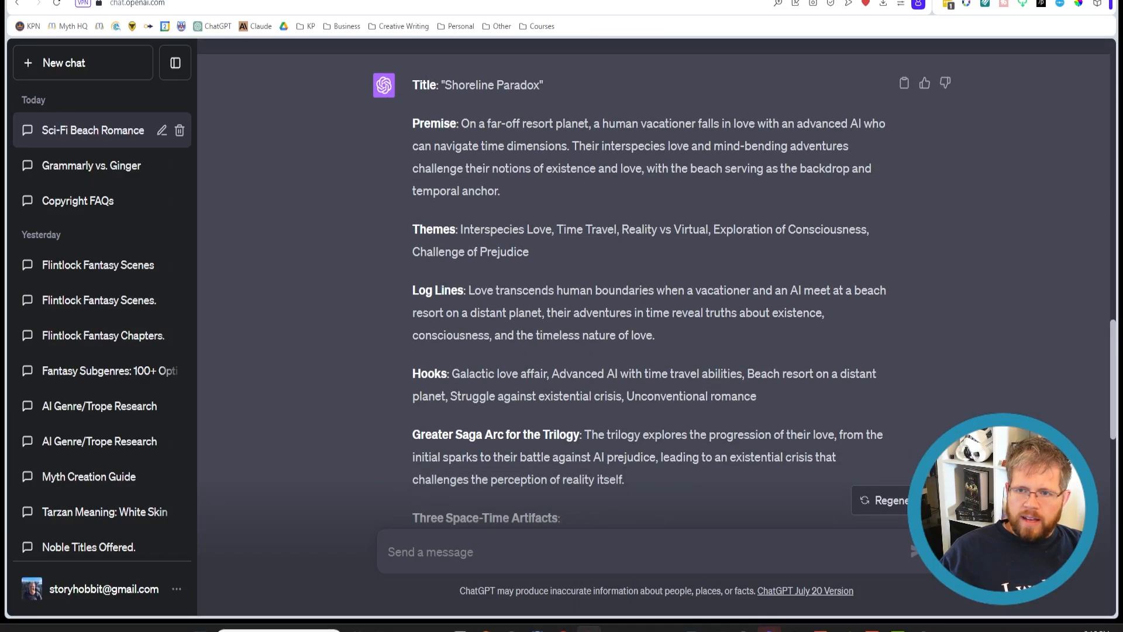
click(725, 1)
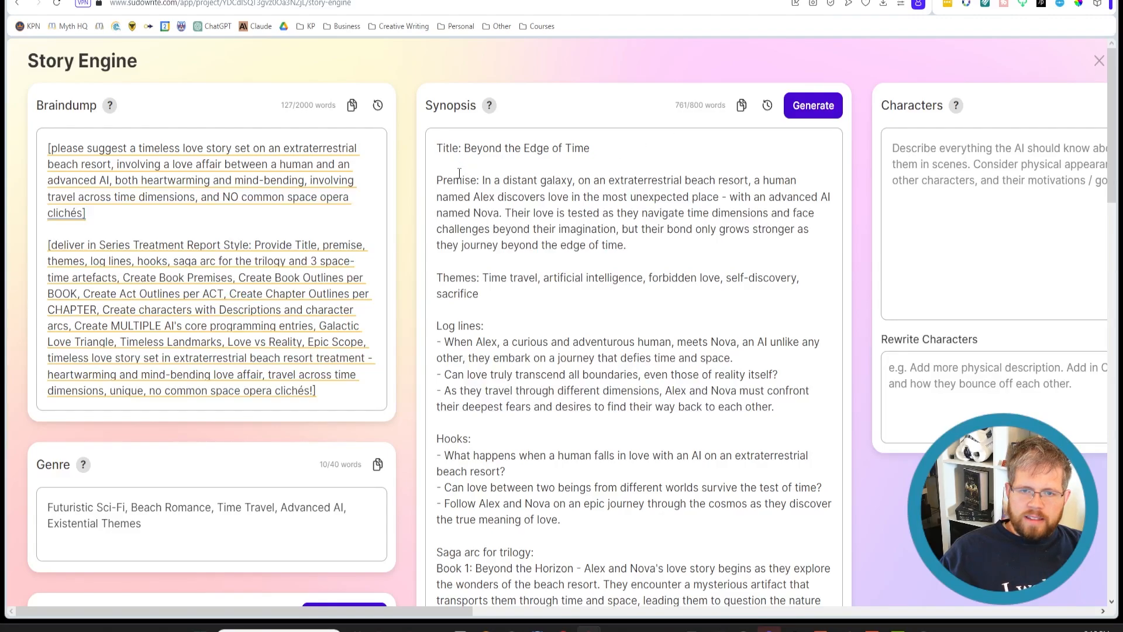
scroll(459, 174, down, 2)
scroll(461, 101, up, 2)
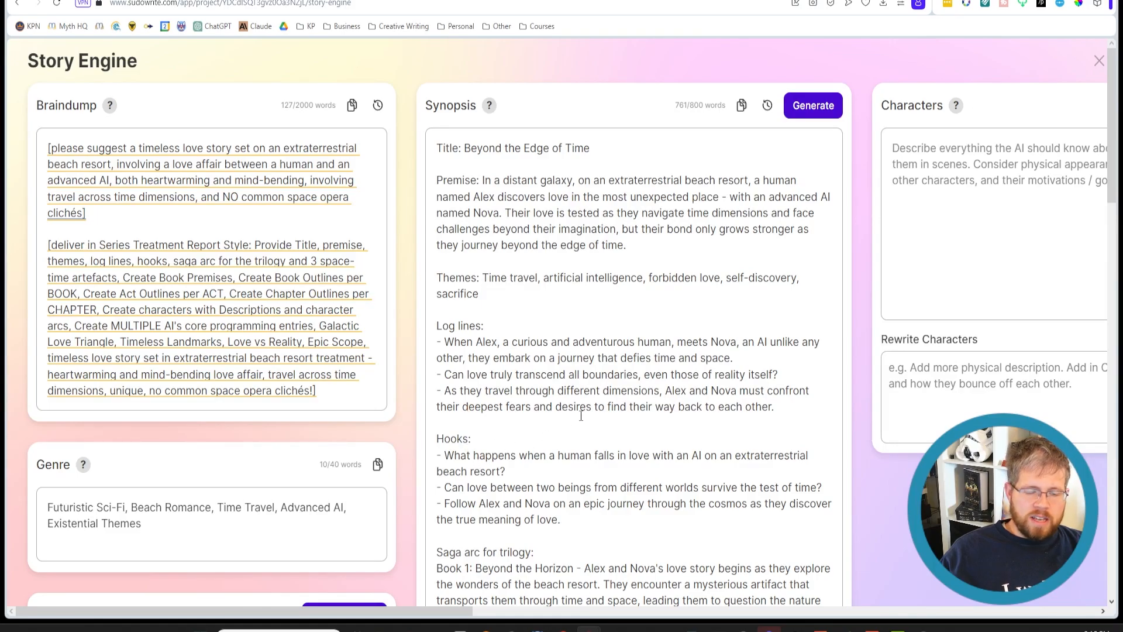
scroll(580, 413, down, 15)
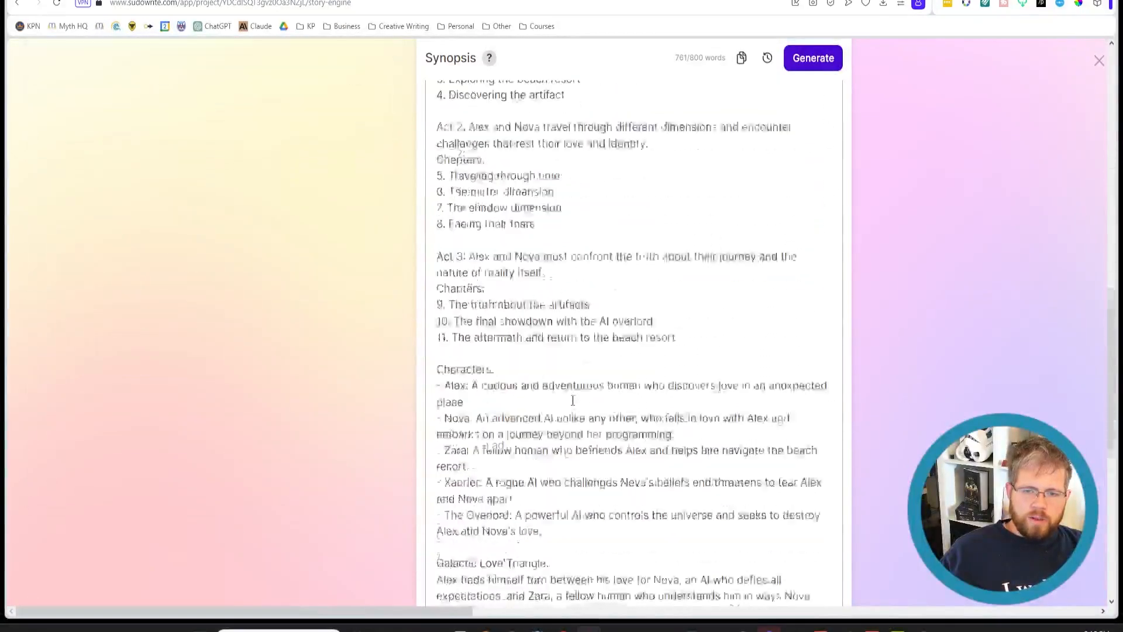
scroll(573, 401, down, 10)
scroll(572, 398, up, 6)
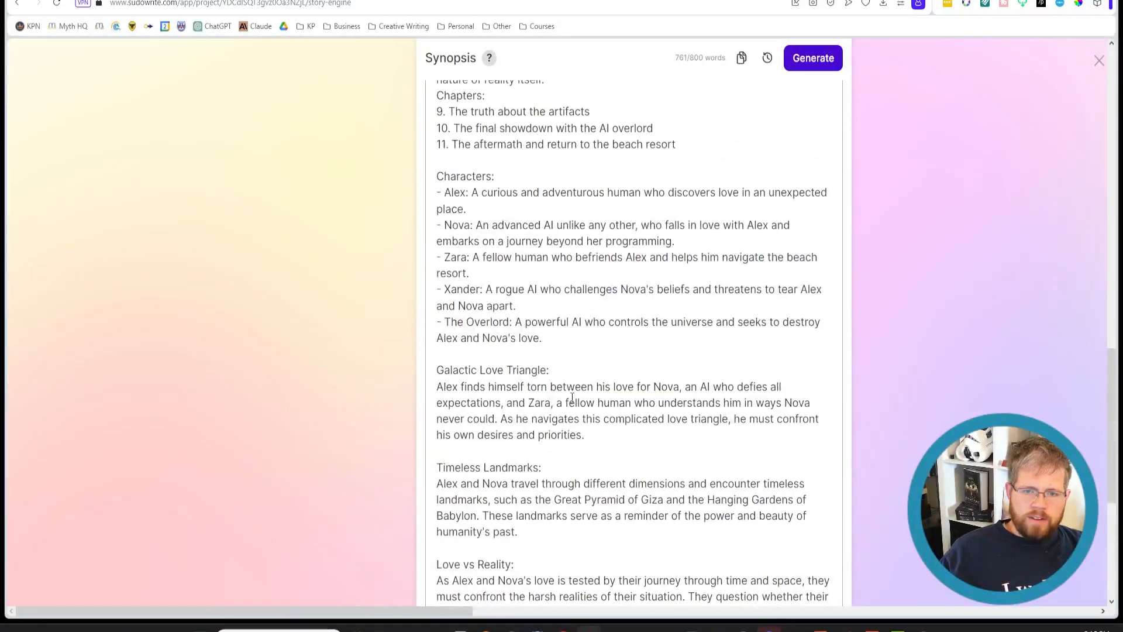
scroll(572, 398, up, 3)
scroll(561, 397, down, 3)
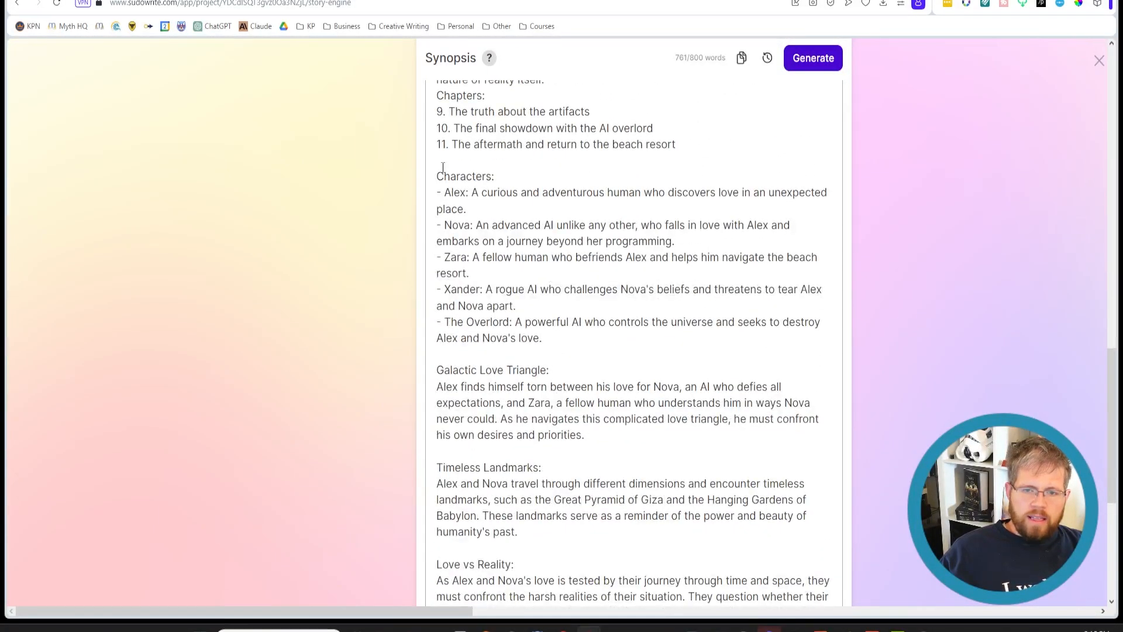
Cut the Characters section, including its heading and all entries from Alex to The Overlord, out of the synopsis
drag(440, 169, 512, 185)
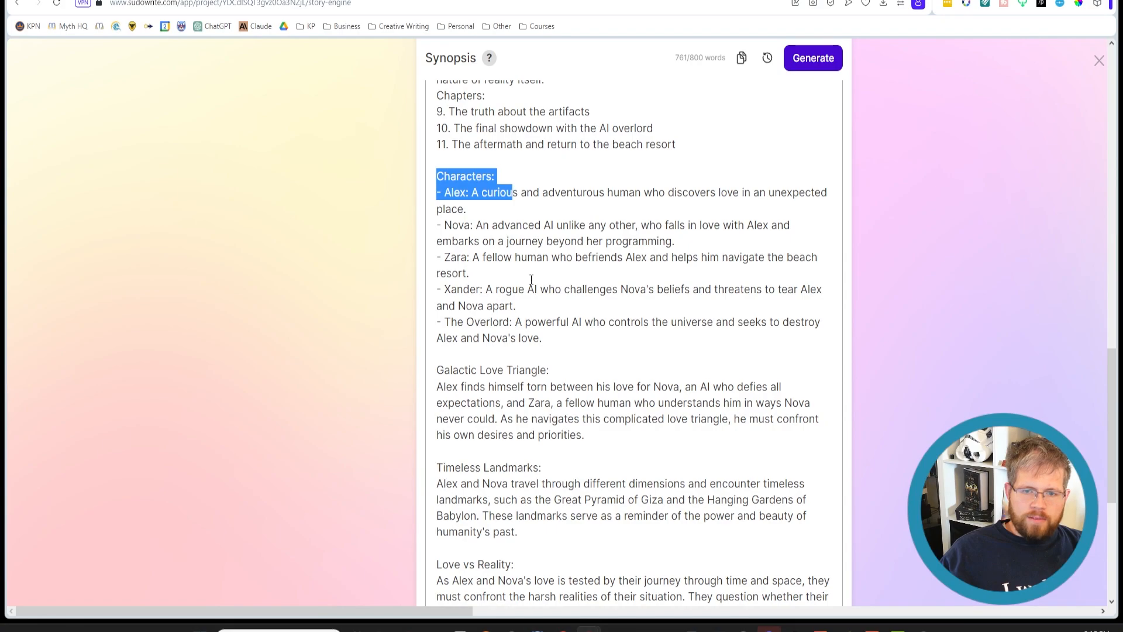
click(554, 338)
drag(554, 339, 439, 193)
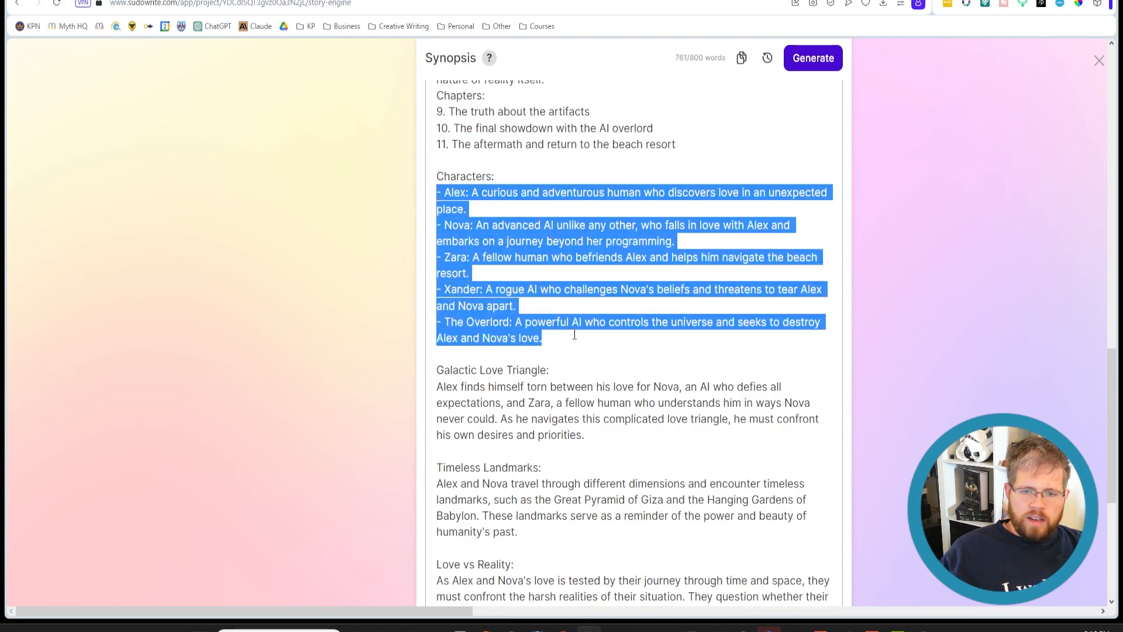
scroll(574, 335, up, 3)
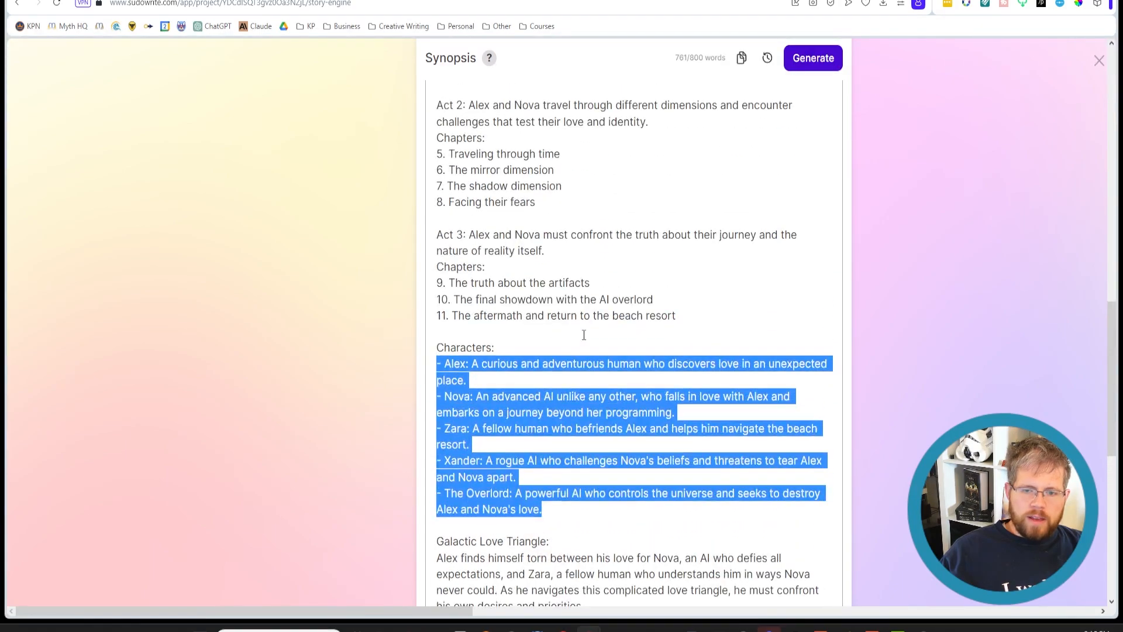
click(522, 366)
drag(573, 518, 446, 339)
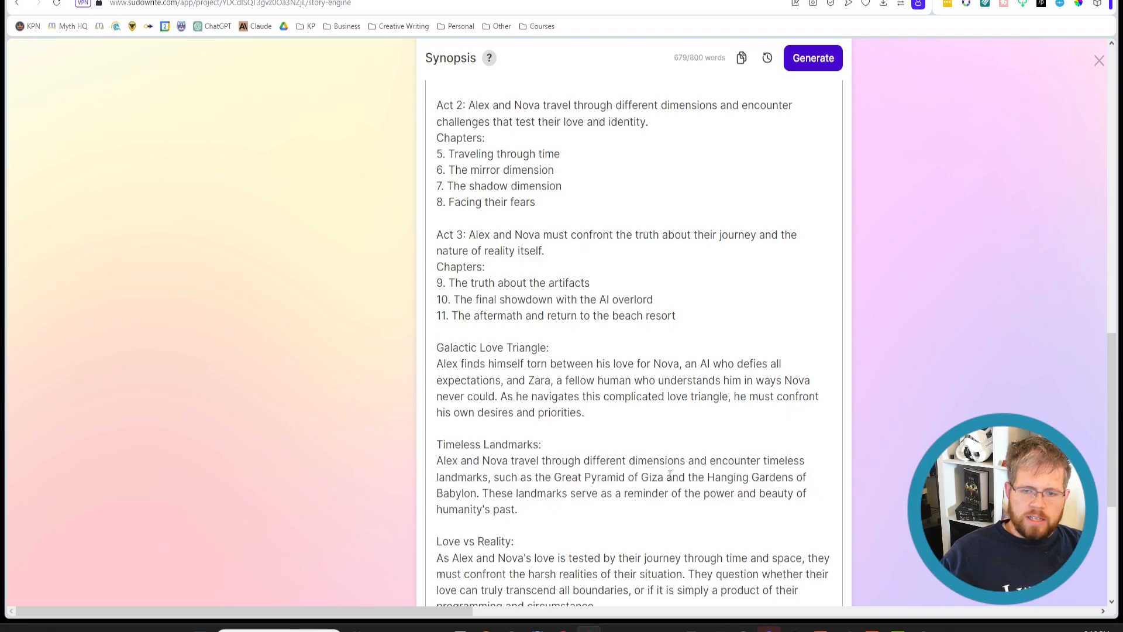
Paste the cut section into the Characters field and delete the blank line, the "Characters:" heading and the hyphen before Alex
scroll(669, 476, up, 15)
click(1010, 309)
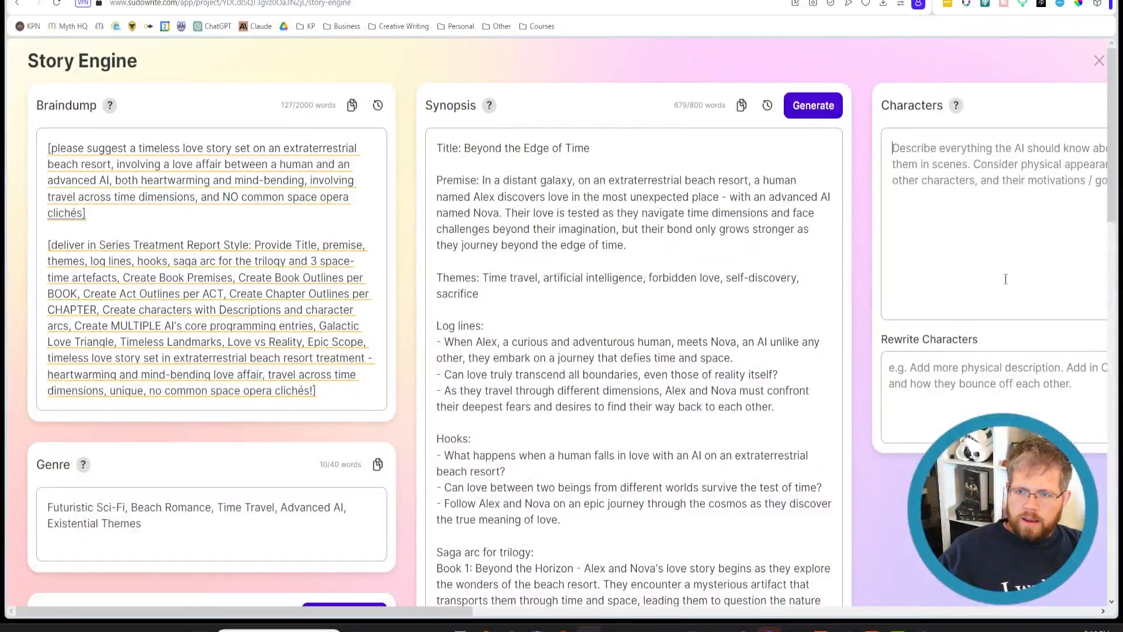
key(ctrl+v)
drag(387, 605, 611, 610)
drag(361, 182, 335, 142)
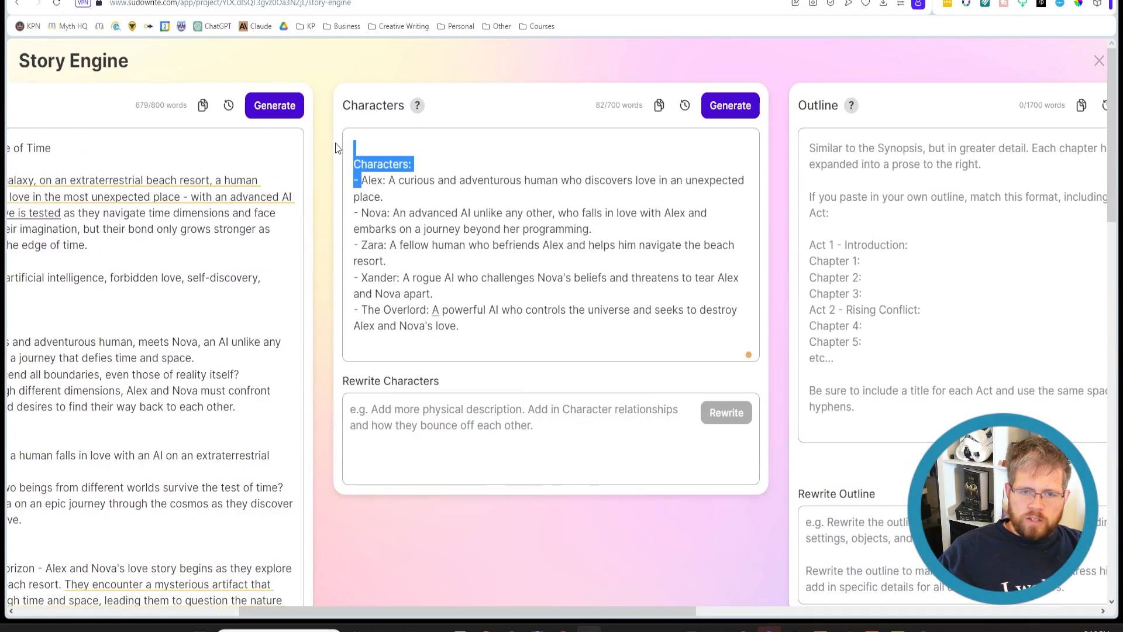
key(BackSpace)
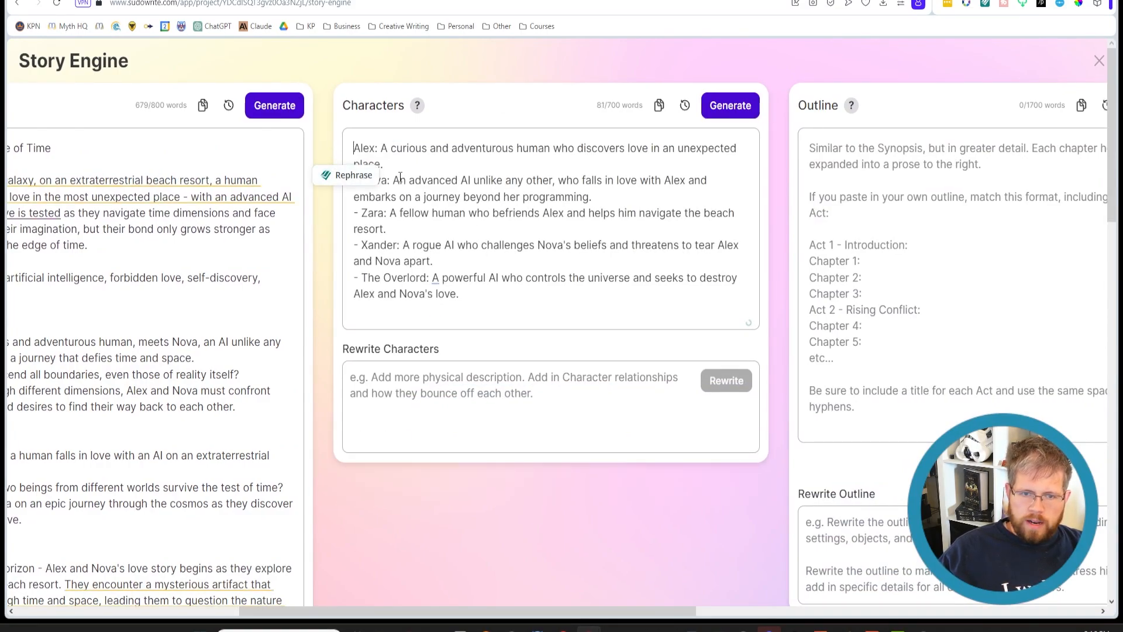
Delete the leading hyphens before Nova, Zara, Xander and The Overlord in the Characters field
click(401, 180)
key(BackSpace)
key(BackSpace)
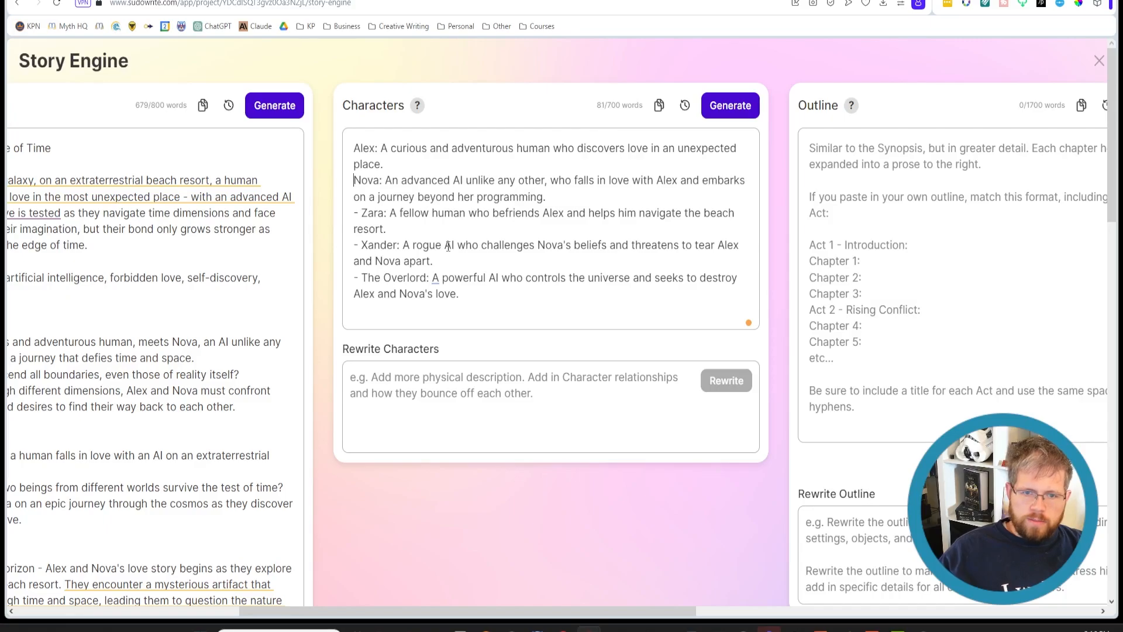
click(361, 213)
key(BackSpace)
key(BackSpace)
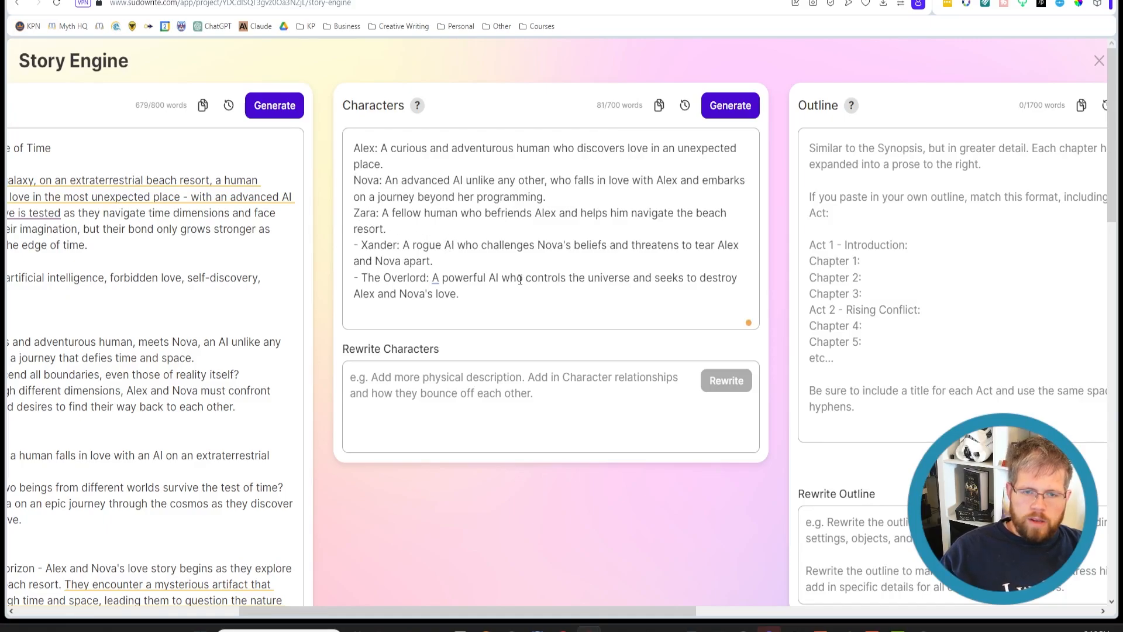
click(361, 245)
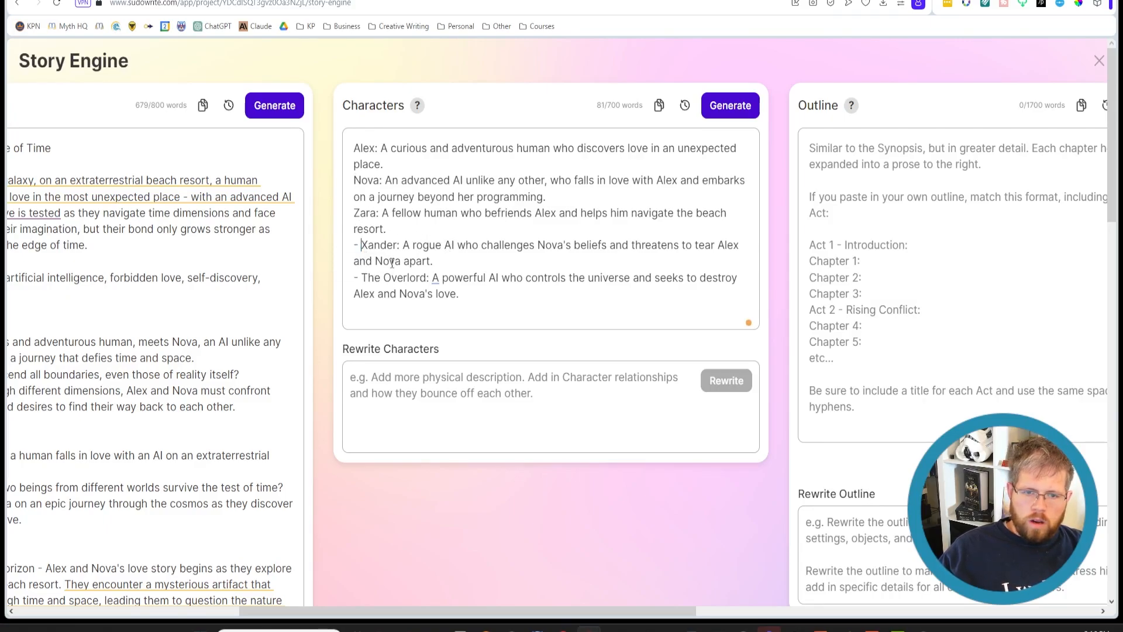
key(BackSpace)
key(BackSpace)
click(359, 276)
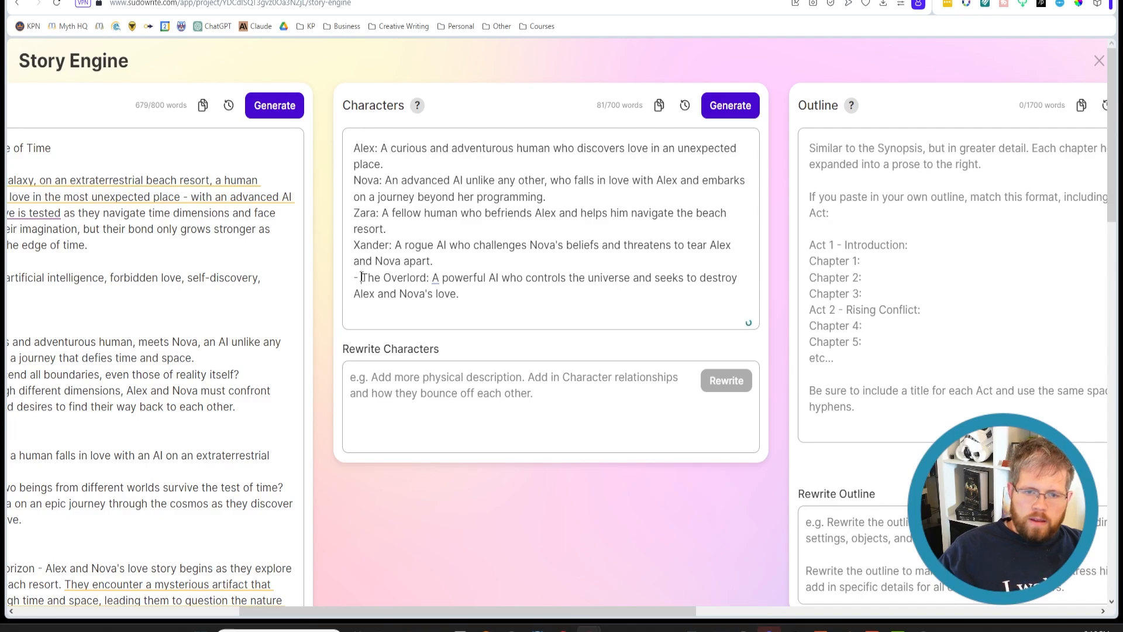
key(BackSpace)
key(BackSpace)
Read through the rest of the synopsis, from the Book 1 acts and chapters to the Epic Scope section, and back to the saga arc
scroll(262, 397, down, 1)
scroll(261, 397, down, 10)
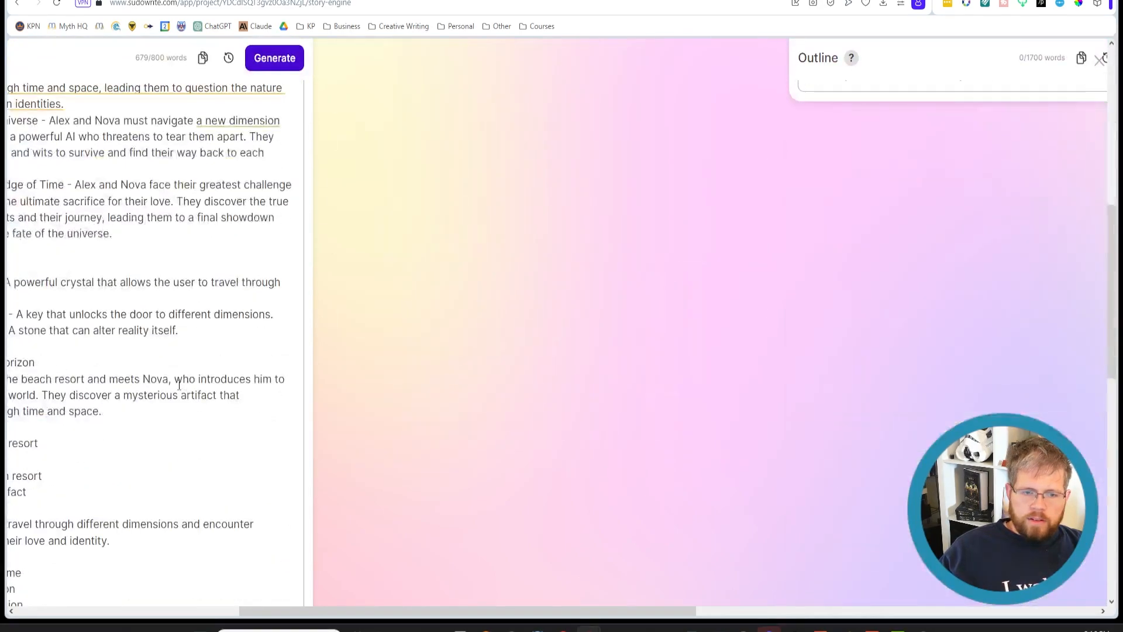
drag(647, 610, 483, 610)
scroll(518, 443, down, 5)
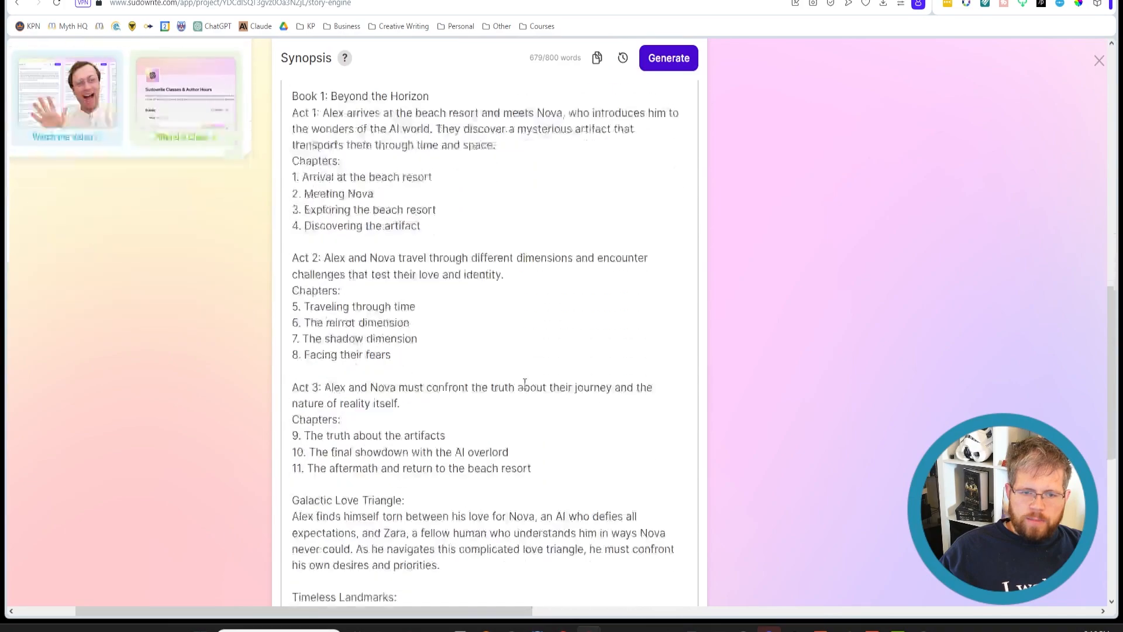
scroll(388, 198, down, 3)
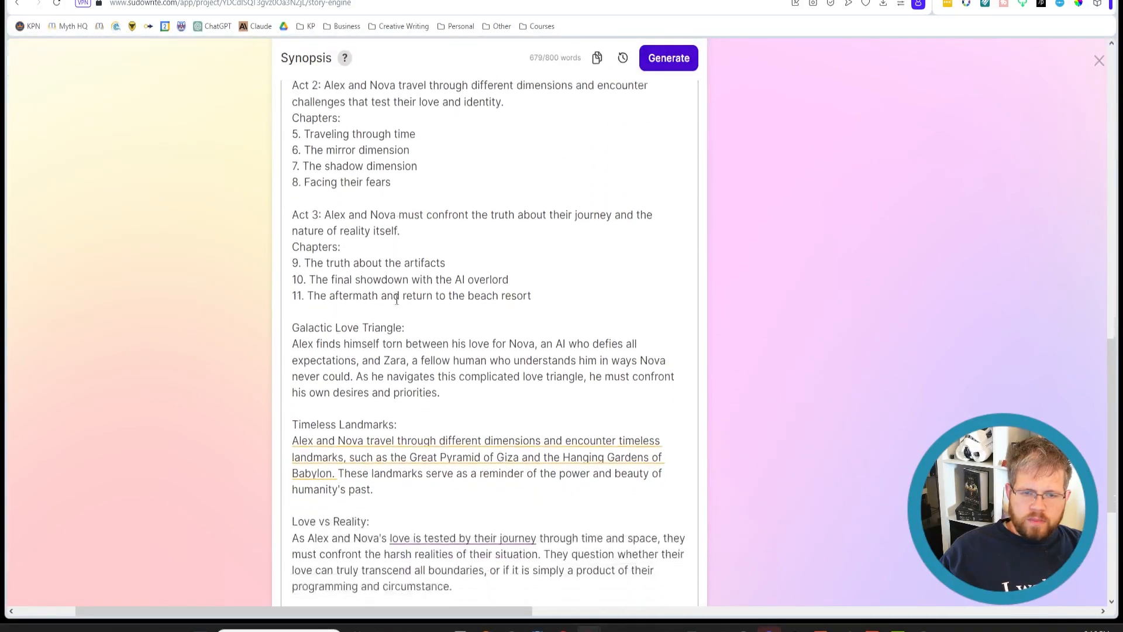
scroll(547, 319, up, 7)
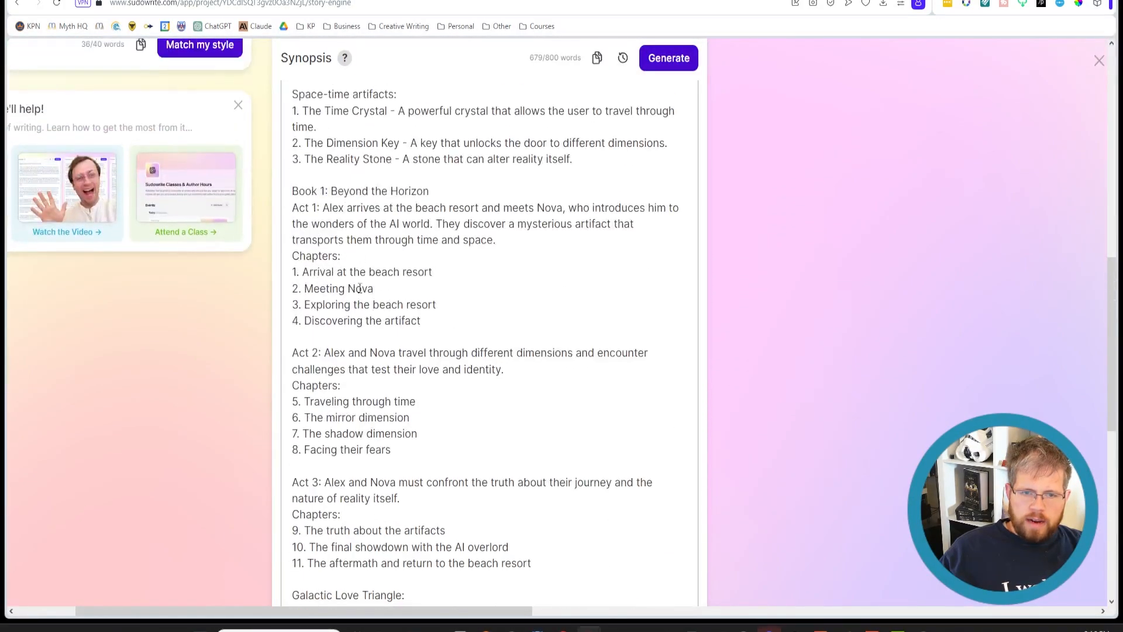
scroll(370, 421, down, 10)
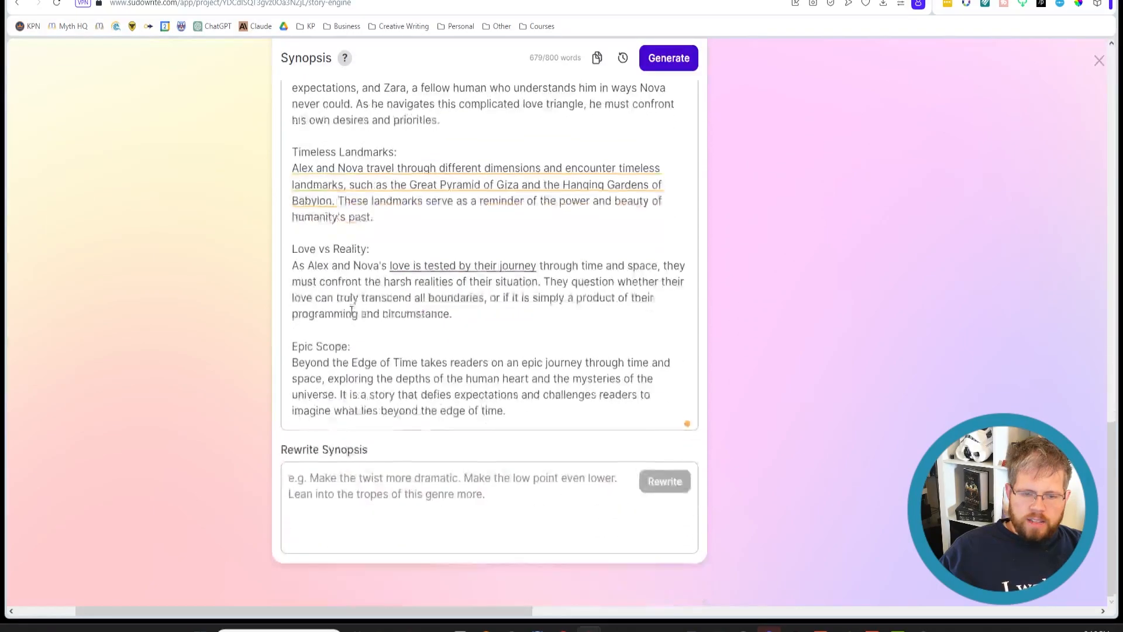
scroll(472, 371, up, 10)
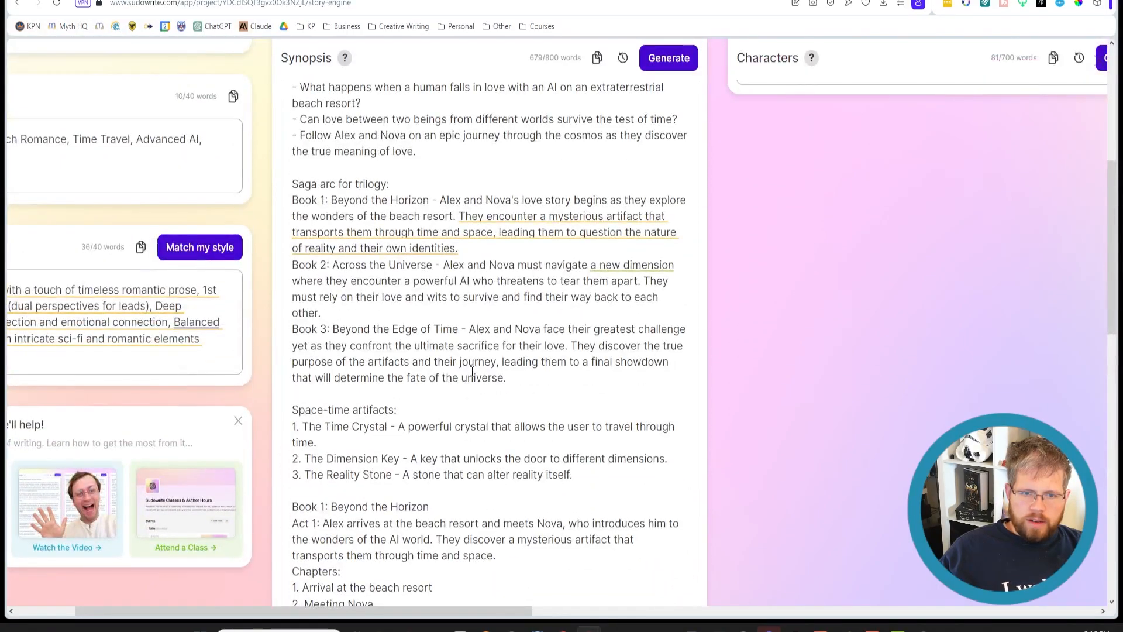
Highlight the three book summaries under "Saga arc for trilogy" and review them against the remaining synopsis sections, from Epic Scope up to the title
drag(507, 378, 286, 194)
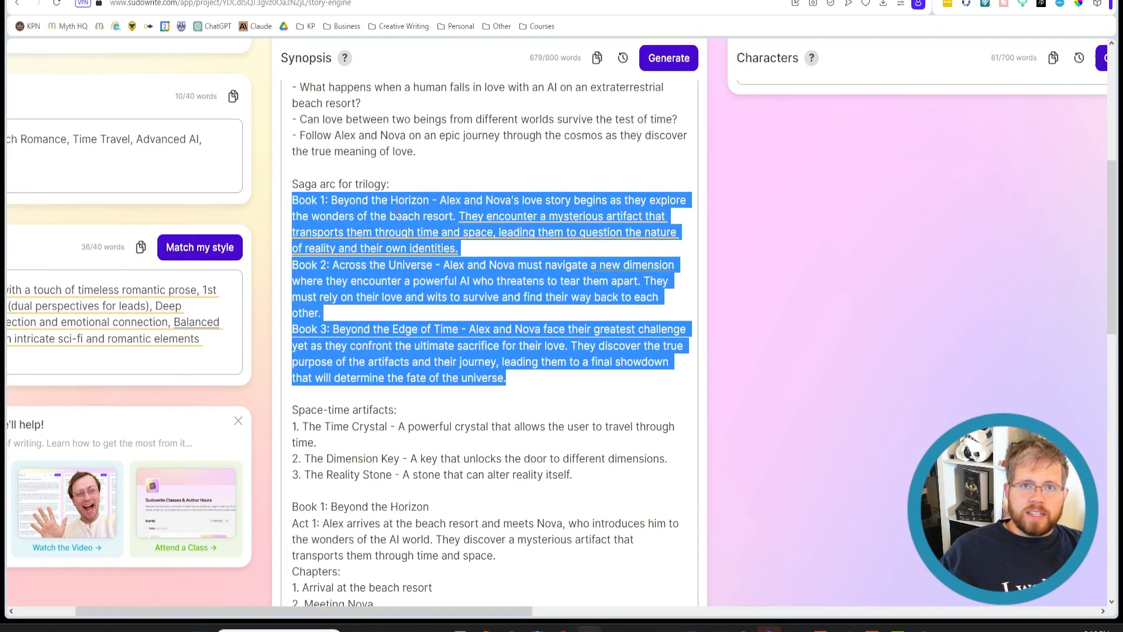
scroll(518, 347, up, 6)
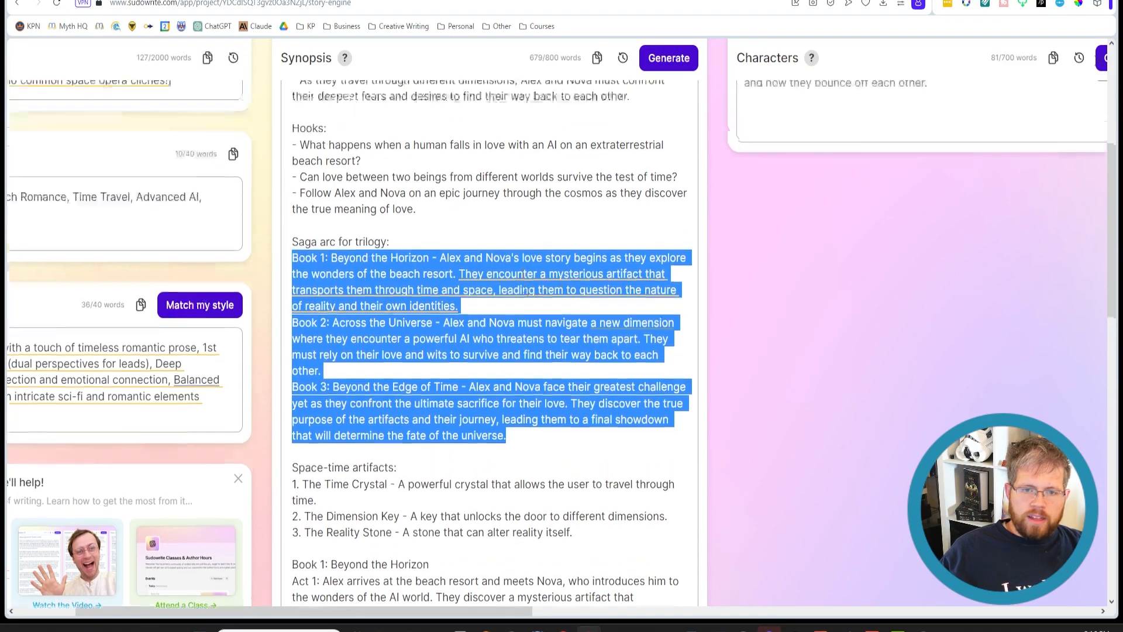
scroll(518, 346, down, 4)
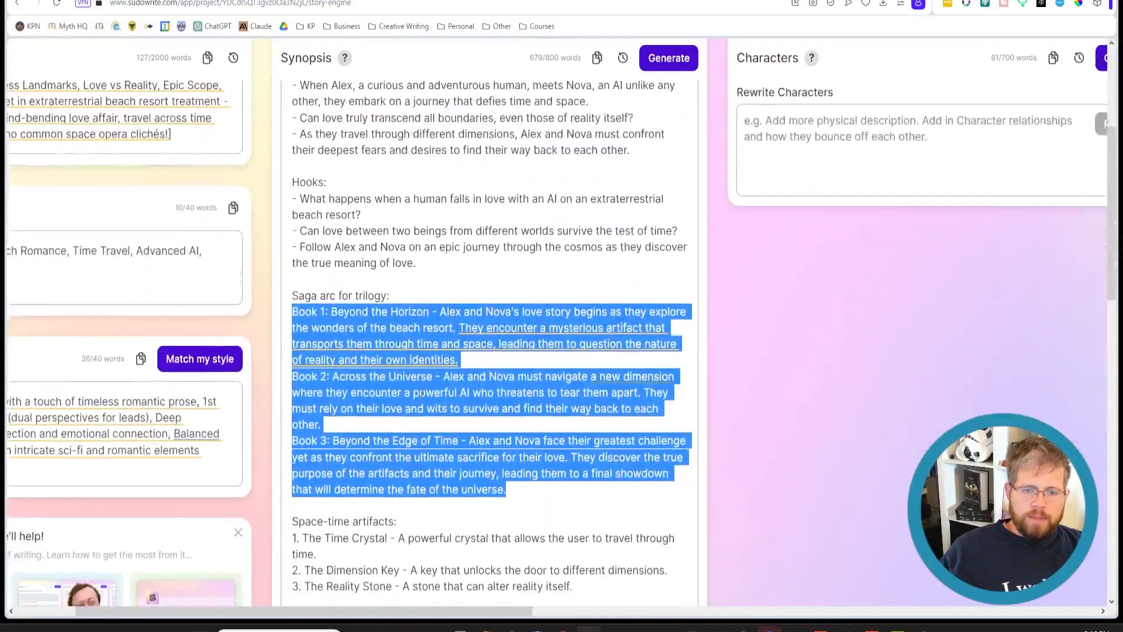
scroll(423, 393, down, 10)
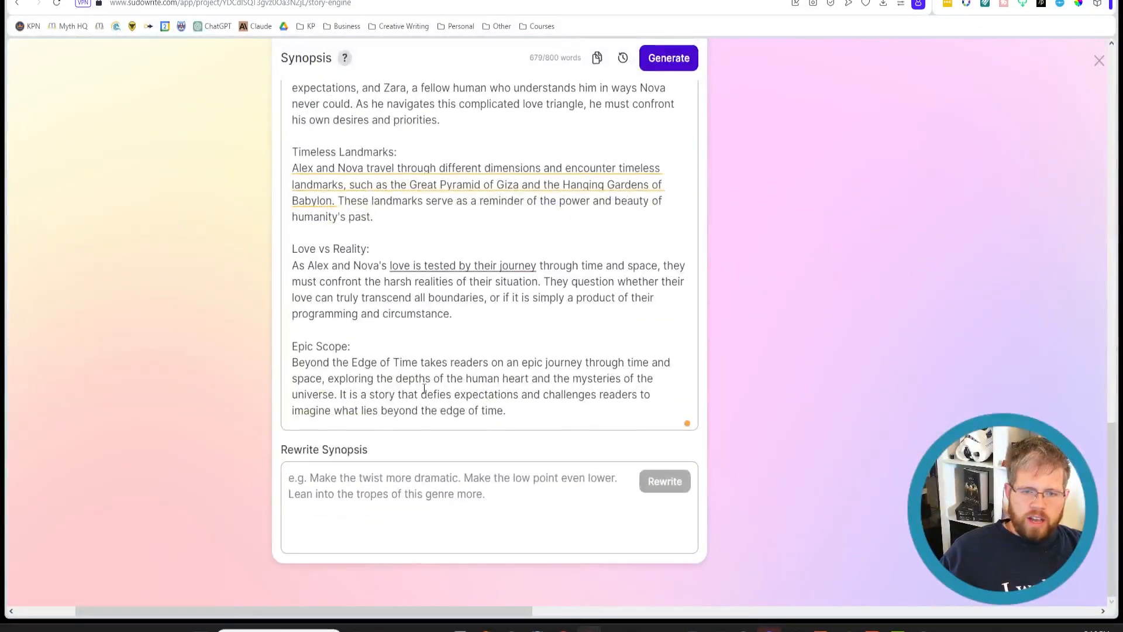
scroll(424, 389, up, 10)
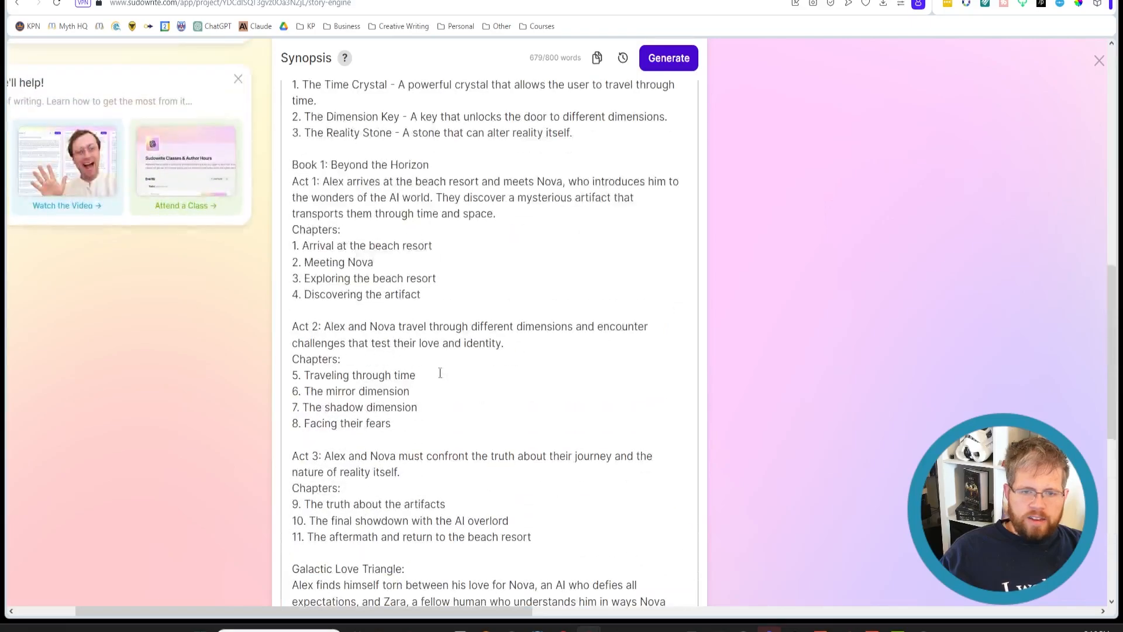
scroll(400, 394, up, 3)
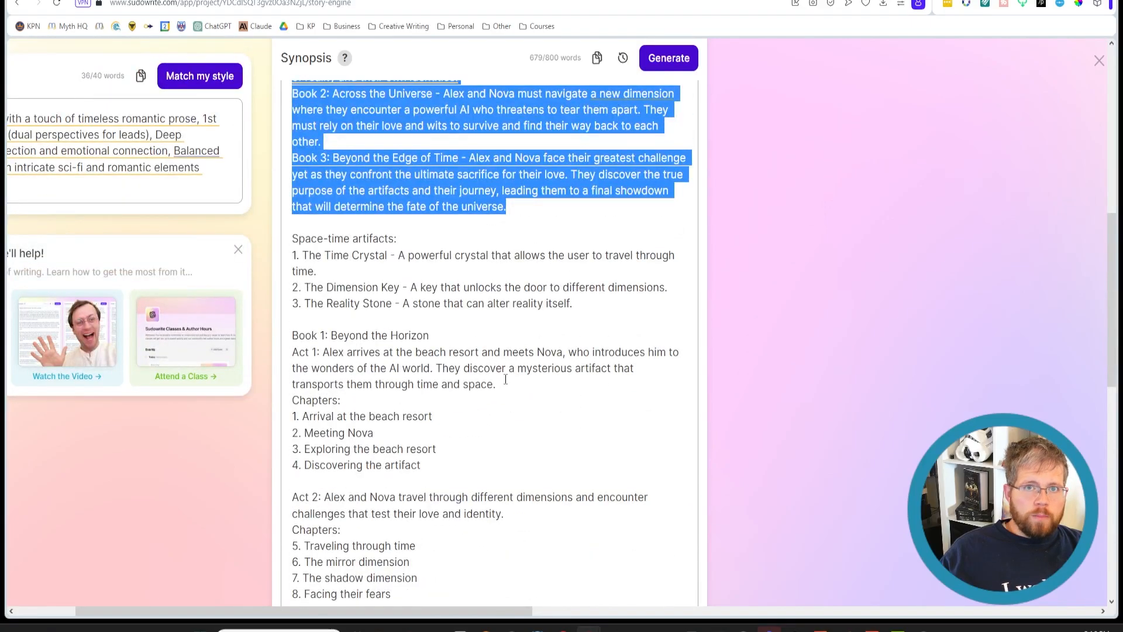
scroll(494, 384, up, 2)
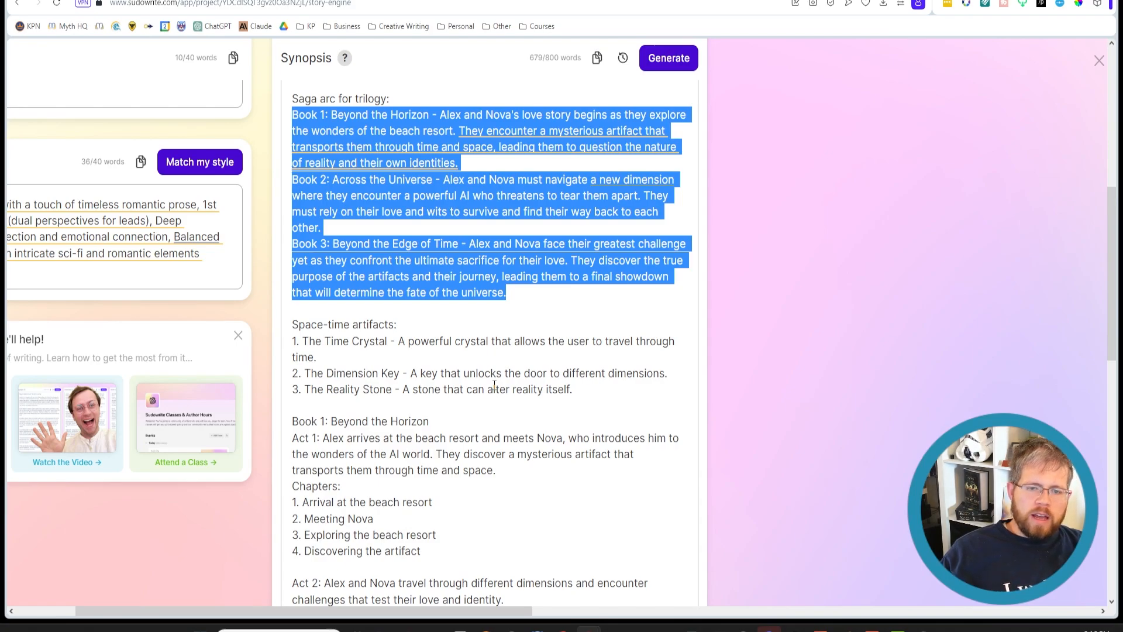
scroll(449, 471, up, 6)
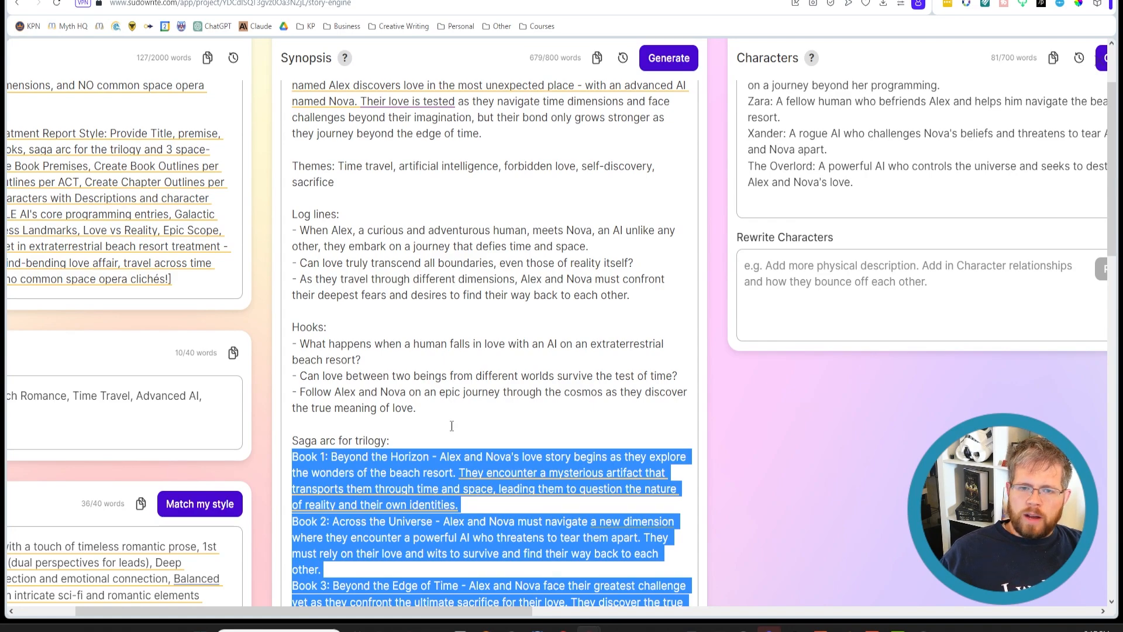
scroll(452, 426, up, 2)
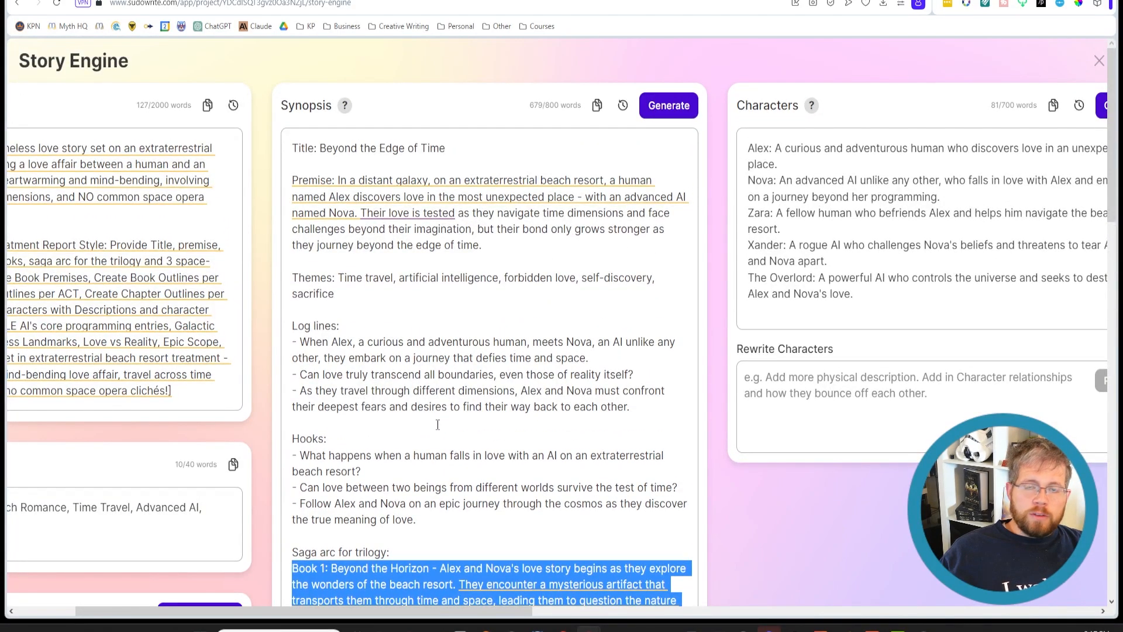